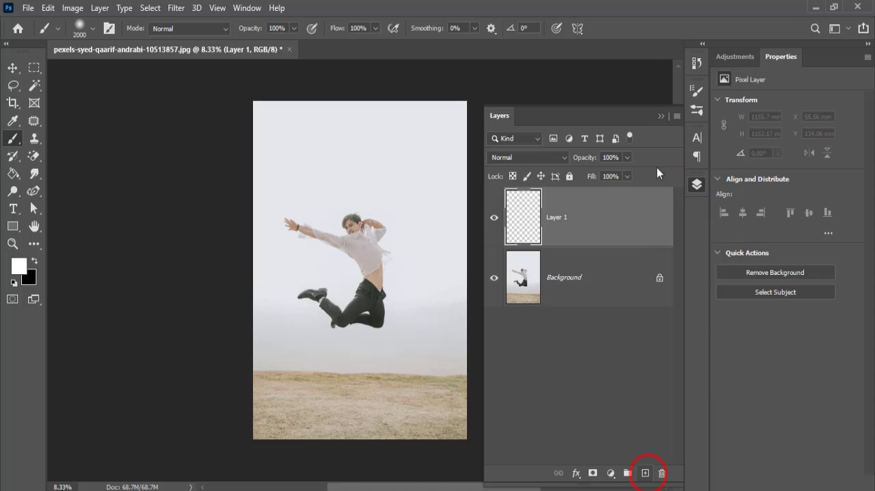
- Set up the Brush tool with a soft round tip, 84 px size and 0% hardness
click(12, 139)
click(92, 29)
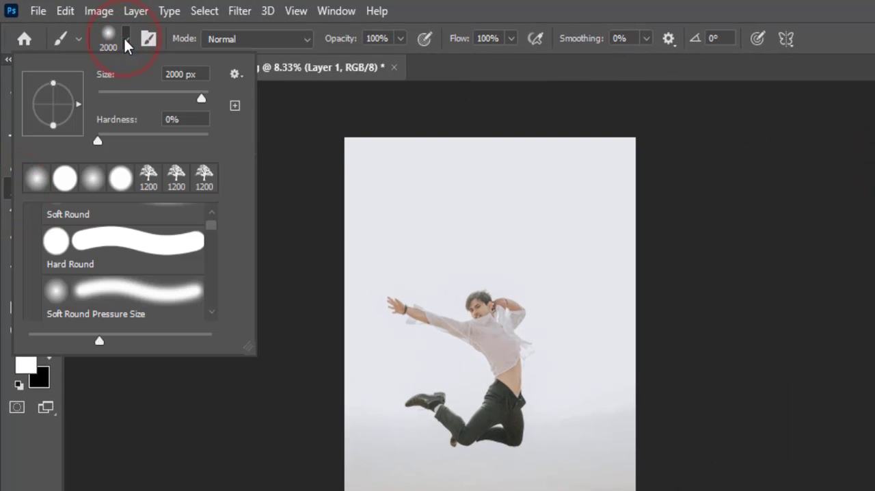
mouse_move(205, 92)
mouse_down()
mouse_move(119, 100)
mouse_move(144, 95)
mouse_up()
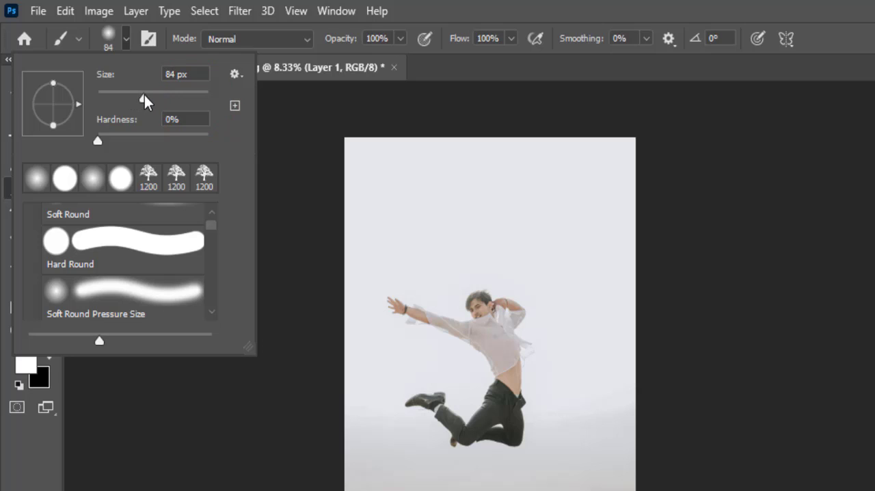
click(96, 140)
click(32, 180)
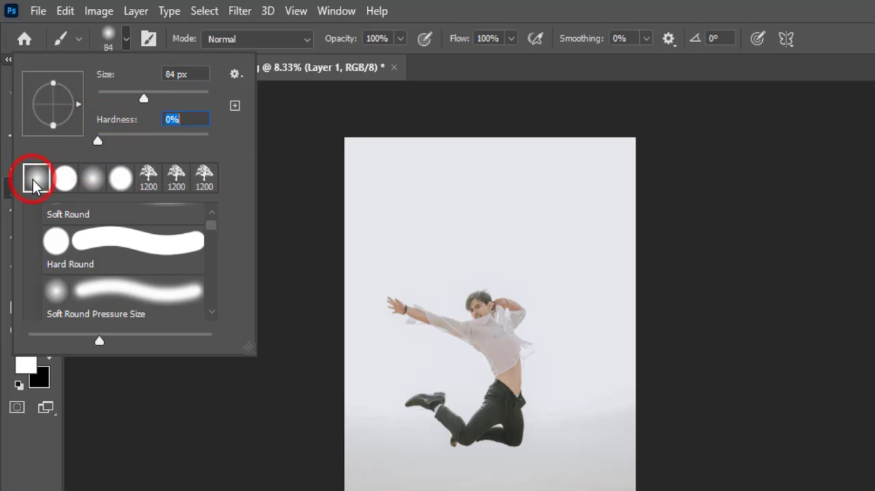
click(15, 471)
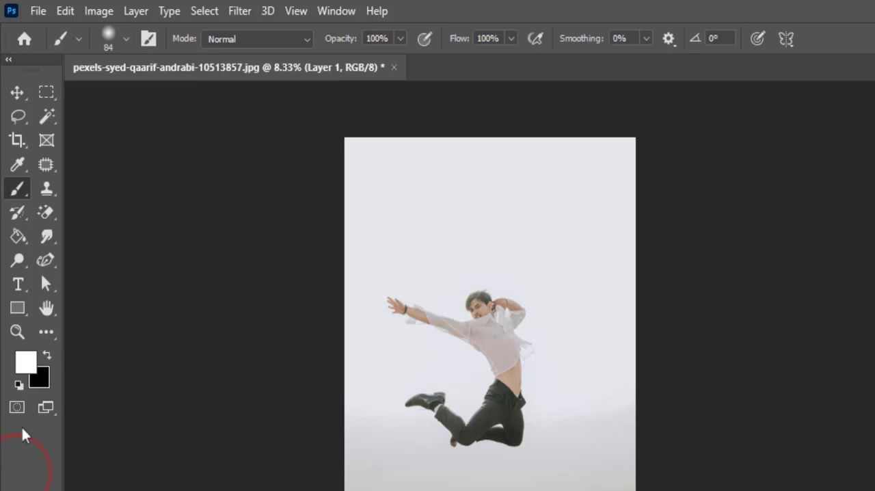
- Draw a six-point zigzag path with the Curvature Pen Tool, winding across the jumping man from above his head to below his feet
click(43, 260)
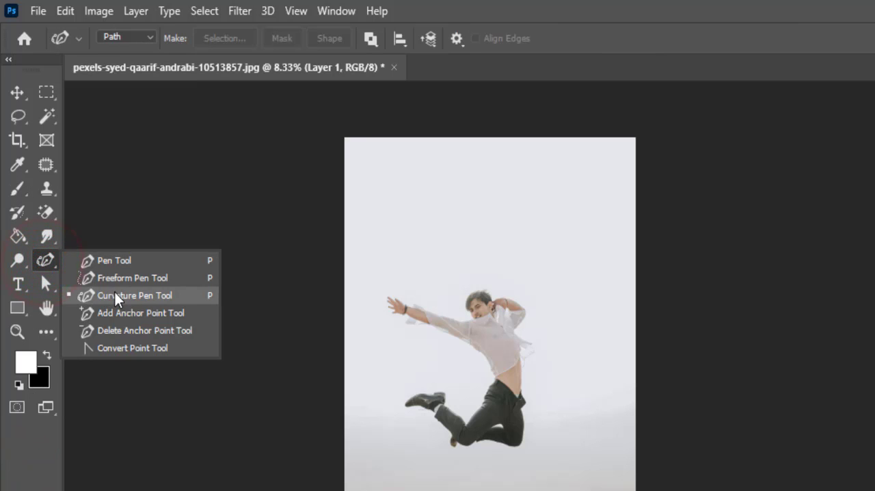
click(115, 292)
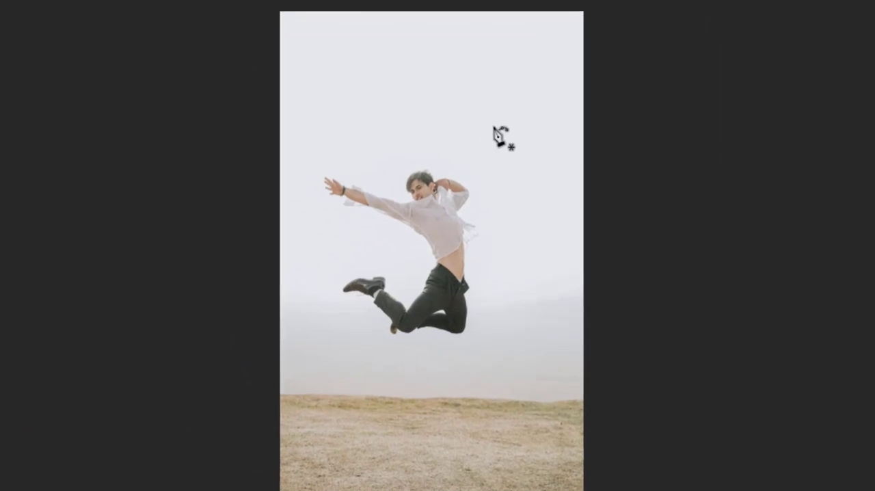
click(405, 181)
click(351, 214)
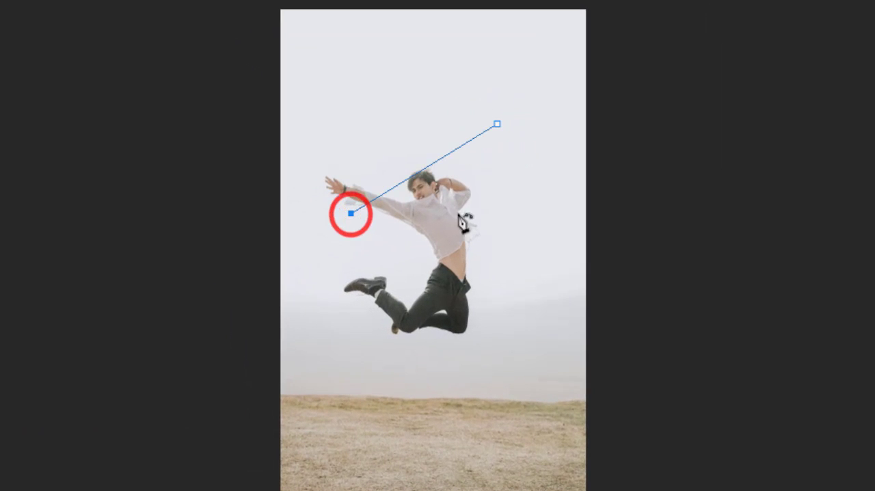
click(482, 213)
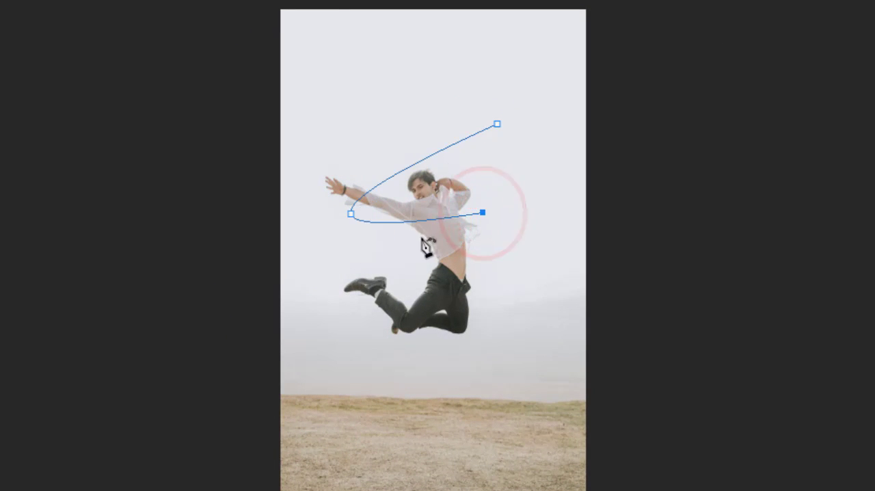
click(390, 251)
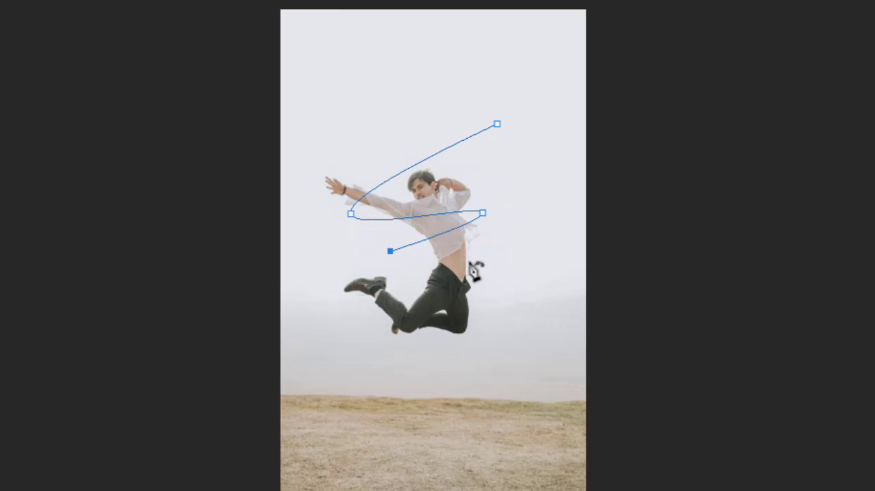
click(493, 263)
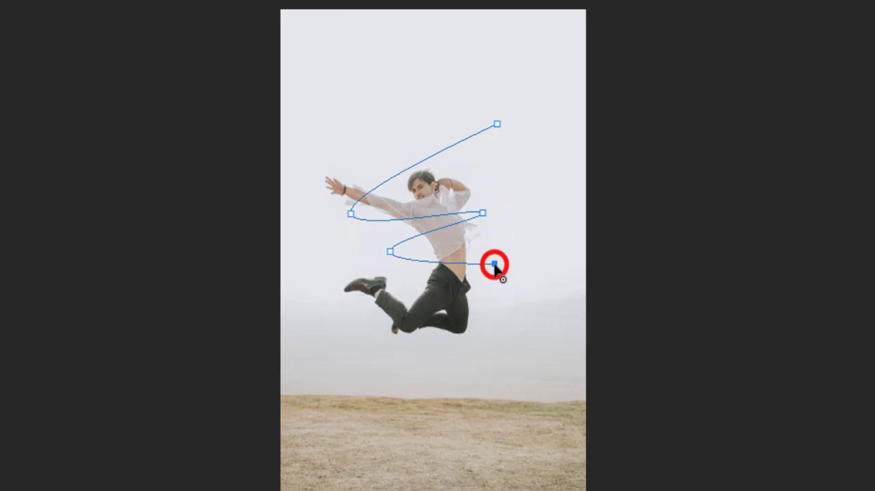
click(345, 347)
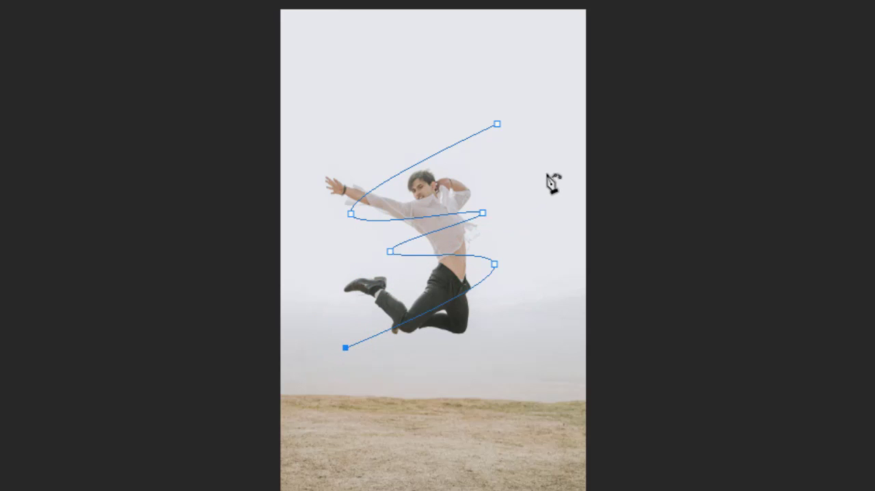
- Stroke the zigzag path with the Brush, without Simulate Pressure, and dismiss the path
right_click(423, 163)
click(467, 271)
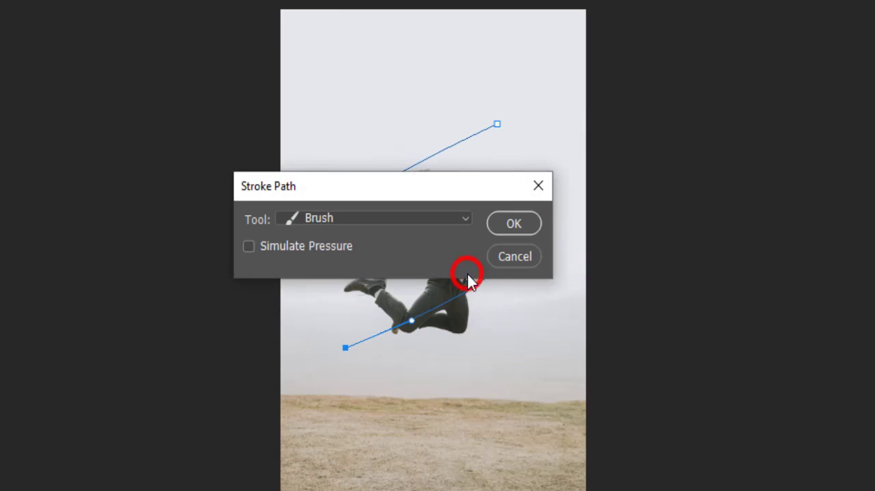
click(502, 221)
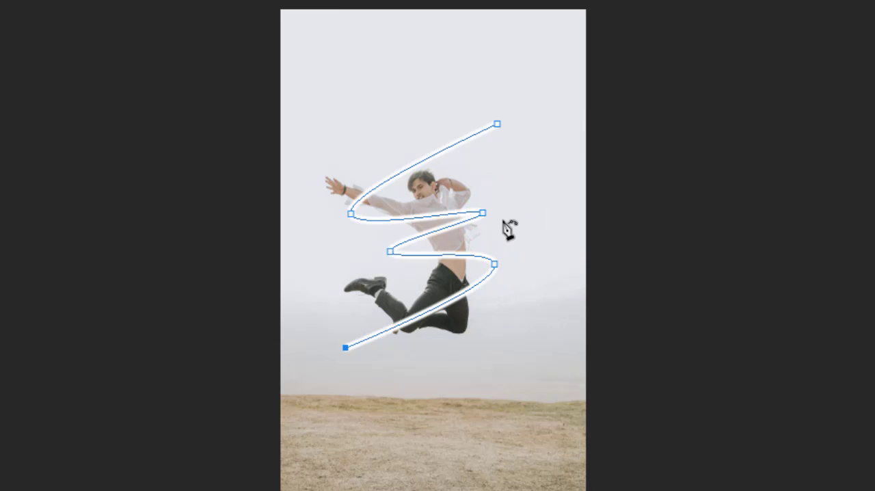
key(Return)
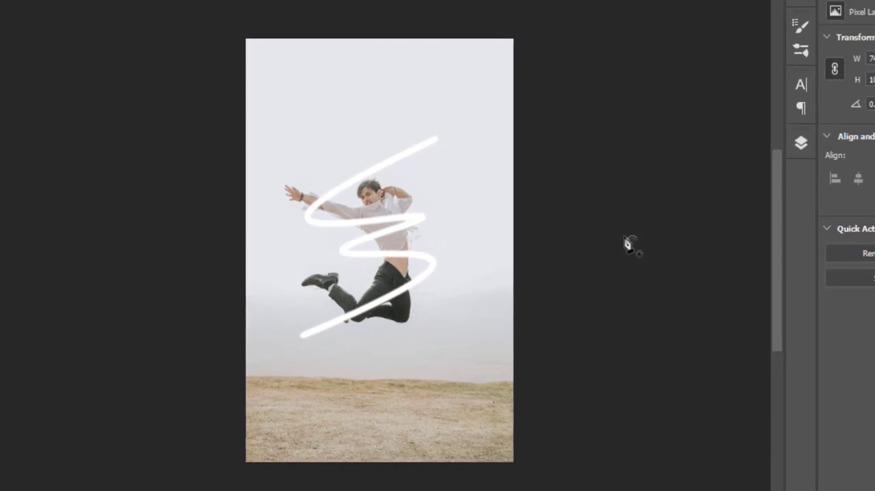
- Enable an Outer Glow layer style on Layer 1 and show its settings
click(800, 143)
click(744, 194)
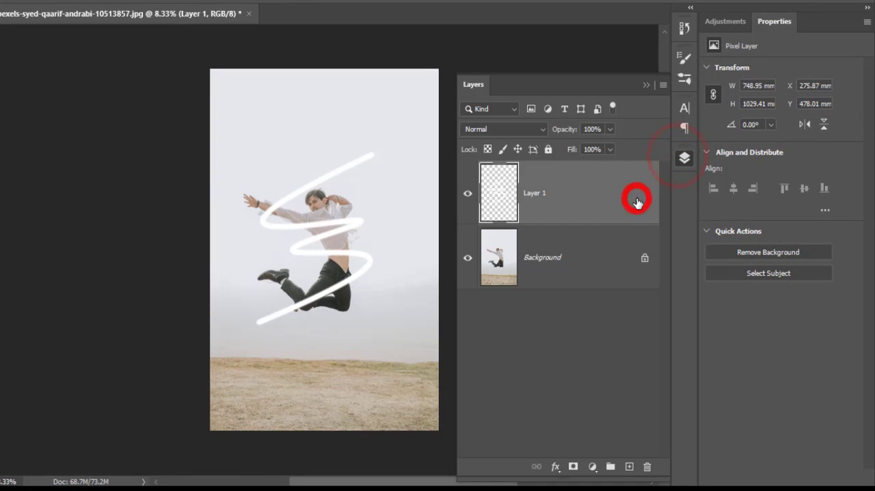
double_click(636, 203)
mouse_move(396, 79)
mouse_down()
mouse_move(590, 83)
mouse_move(517, 78)
mouse_up()
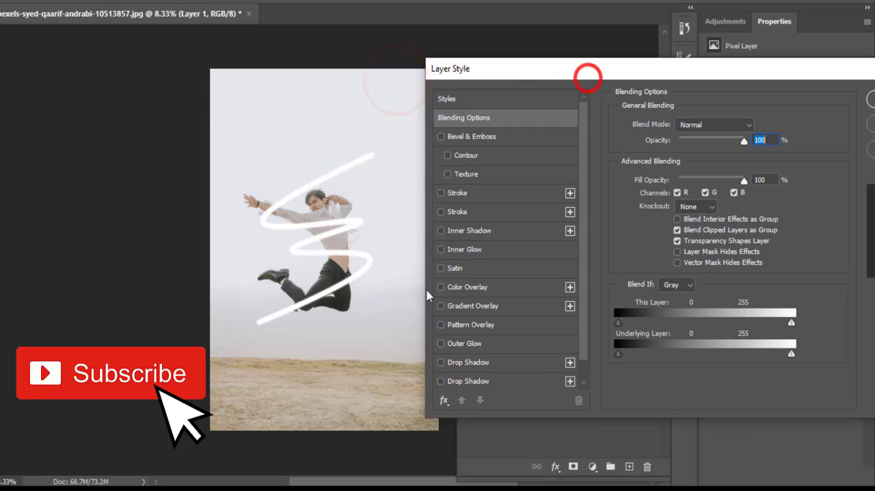
click(440, 343)
click(461, 343)
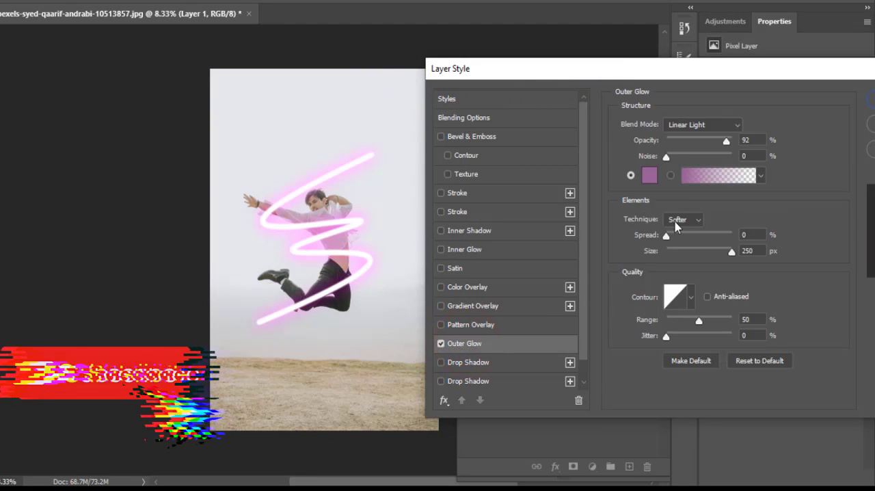
- Set the outer glow to colour #fafafa, size 18 px and opacity 36%, and apply the layer style
click(647, 181)
click(499, 205)
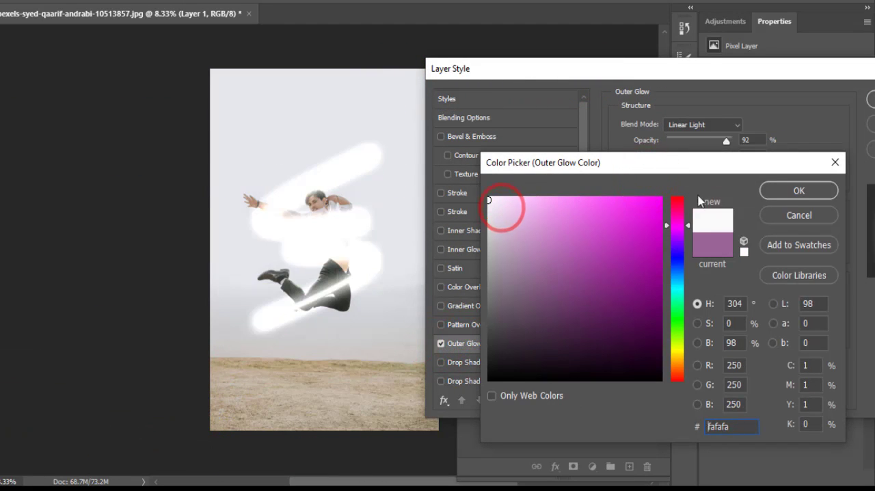
click(788, 196)
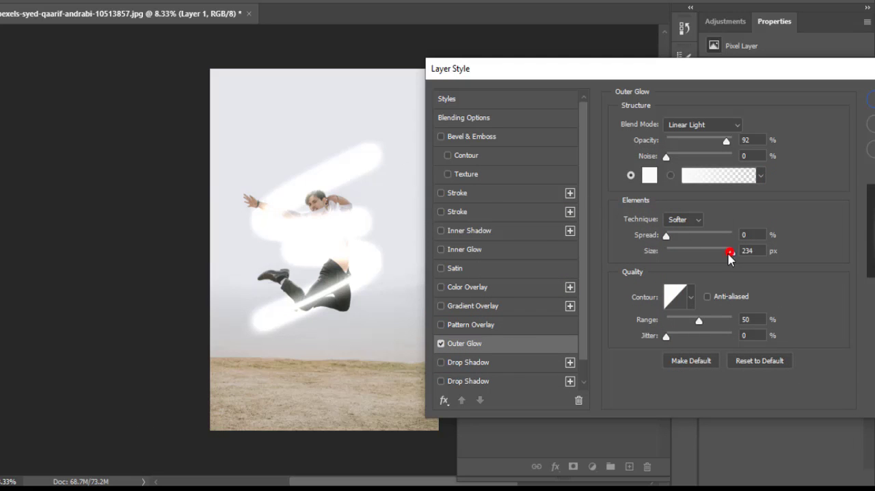
mouse_move(729, 251)
mouse_down()
mouse_move(666, 257)
mouse_move(676, 256)
mouse_up()
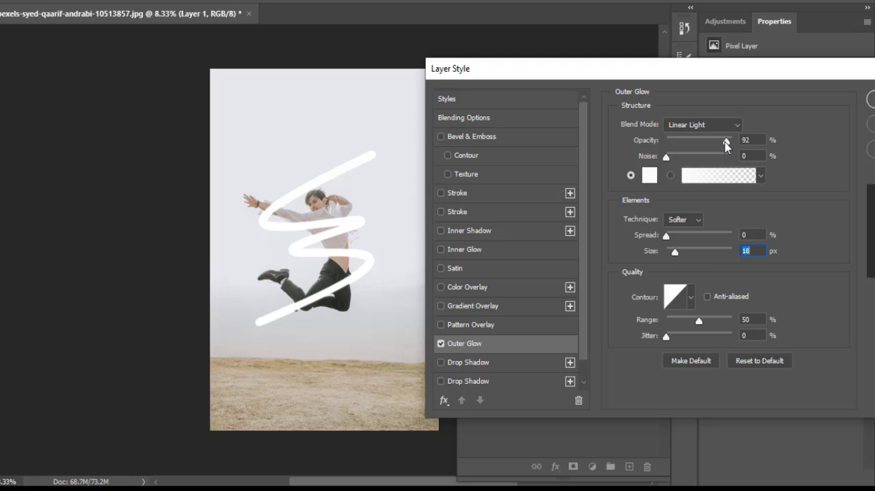
drag(725, 145, 689, 145)
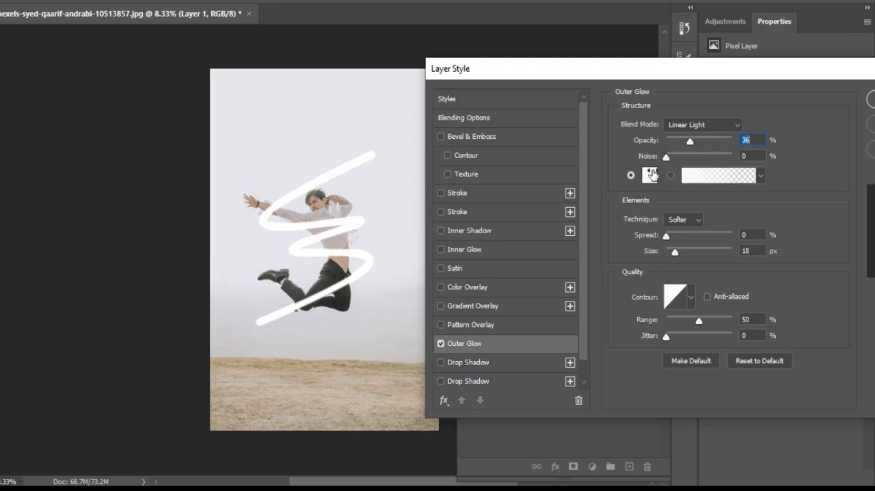
drag(658, 78, 546, 77)
key(Return)
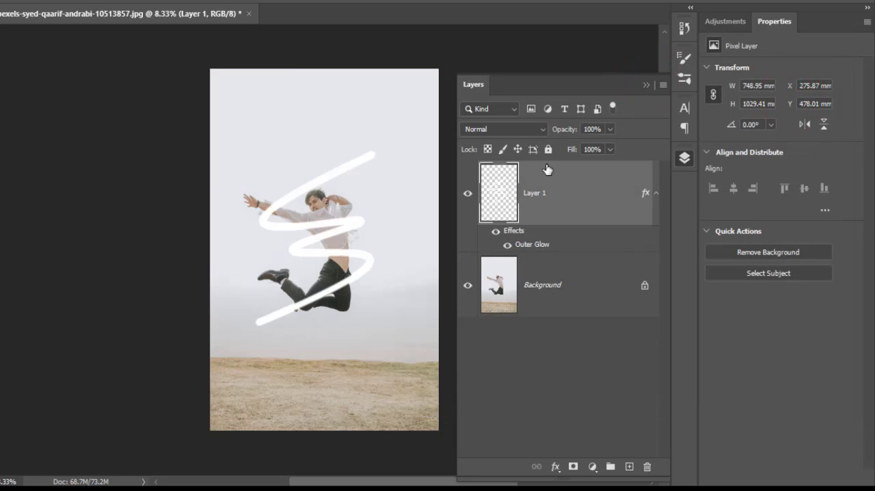
- Add a new empty layer above Layer 1 and set the brush to Hard Round, 40 px, with 0% hardness
click(629, 466)
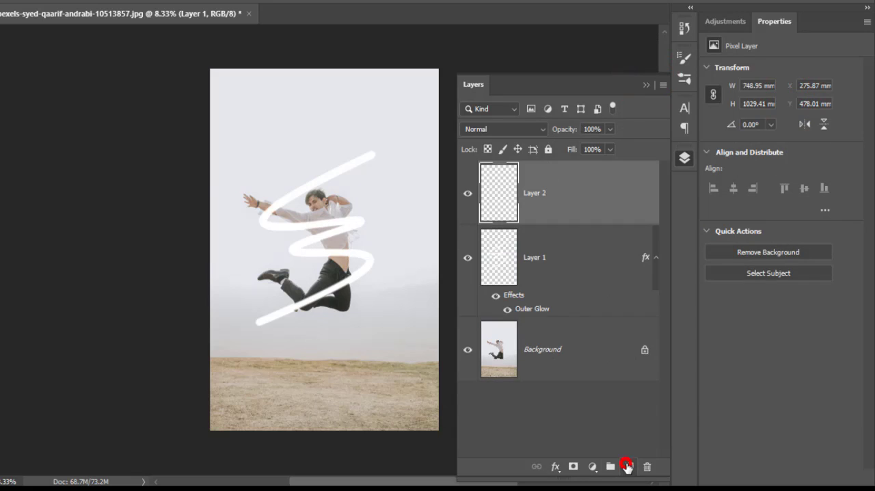
click(645, 85)
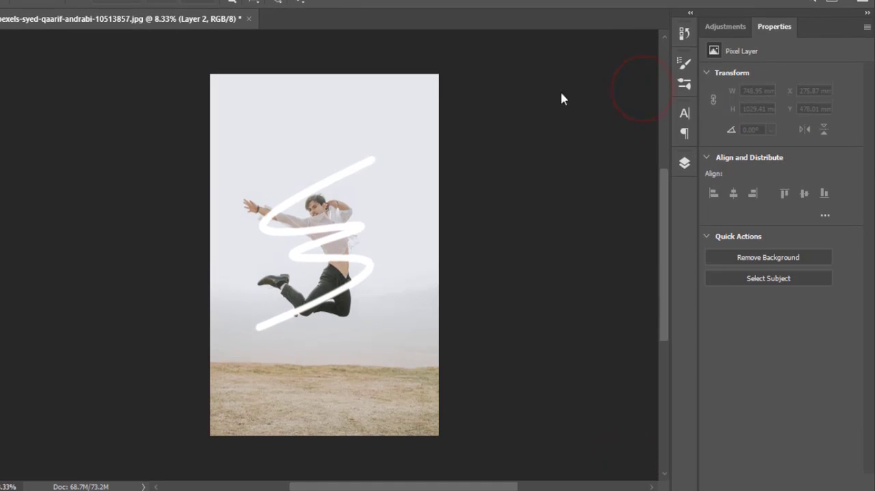
click(22, 188)
click(125, 41)
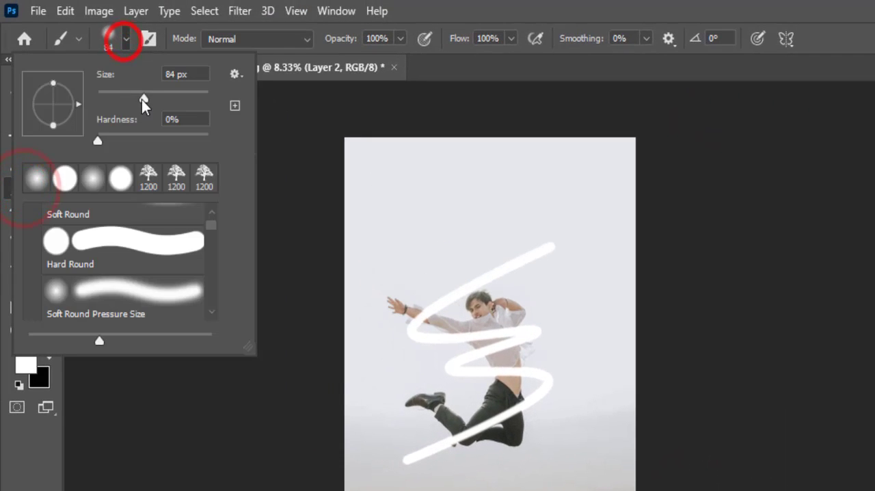
mouse_move(142, 99)
mouse_down()
mouse_move(108, 100)
mouse_move(120, 101)
mouse_up()
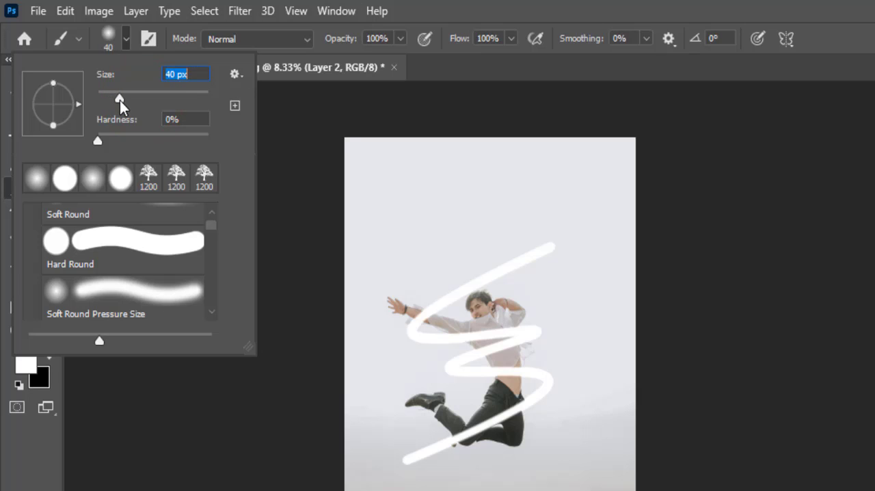
click(106, 248)
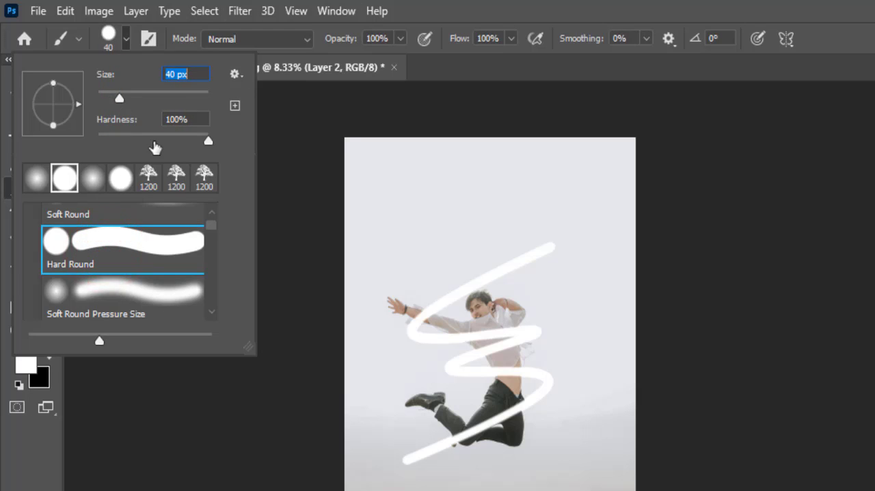
drag(157, 136, 96, 139)
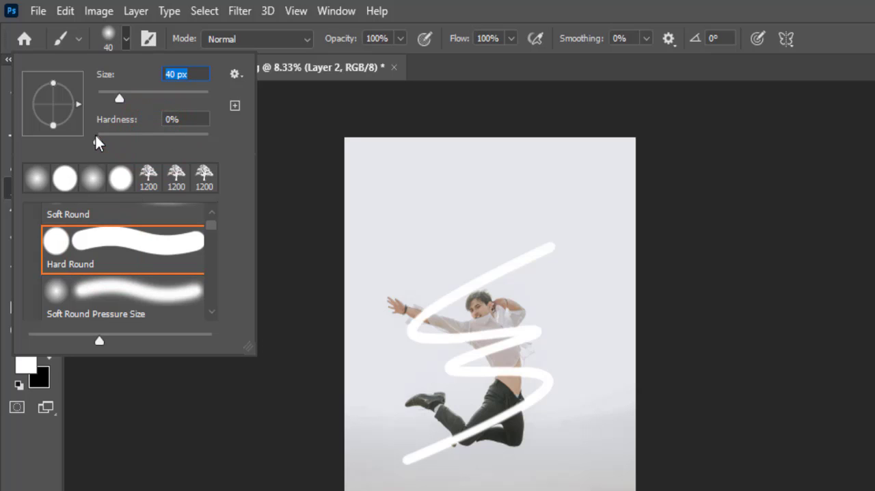
key(Return)
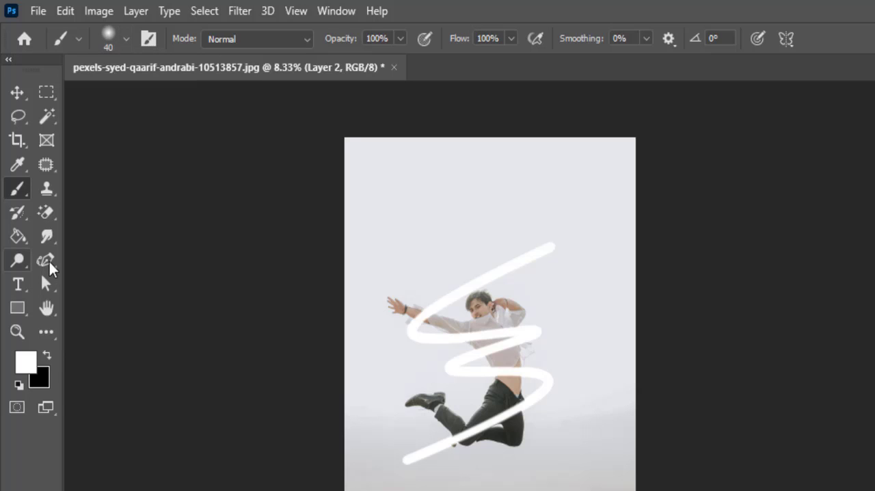
- Draw a second zigzag path around the man with the Curvature Pen, extending slightly beyond the white stroke, and adjust its middle right-hand bend
click(44, 261)
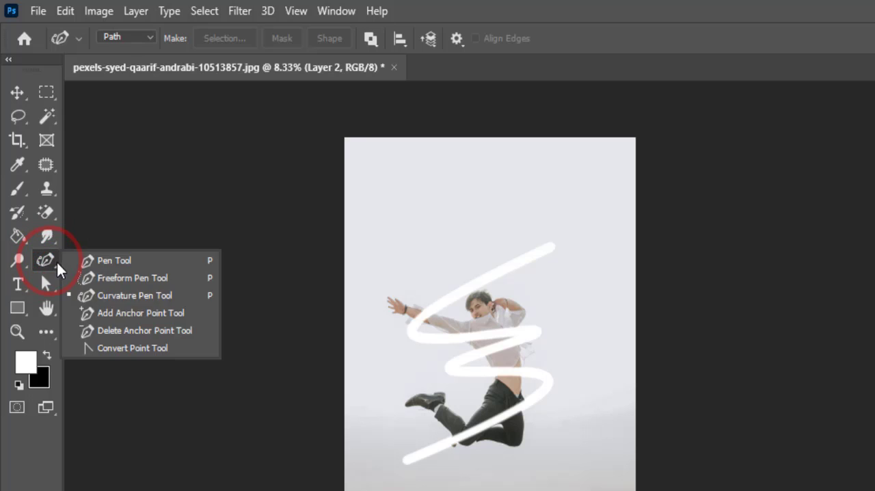
click(116, 296)
click(17, 331)
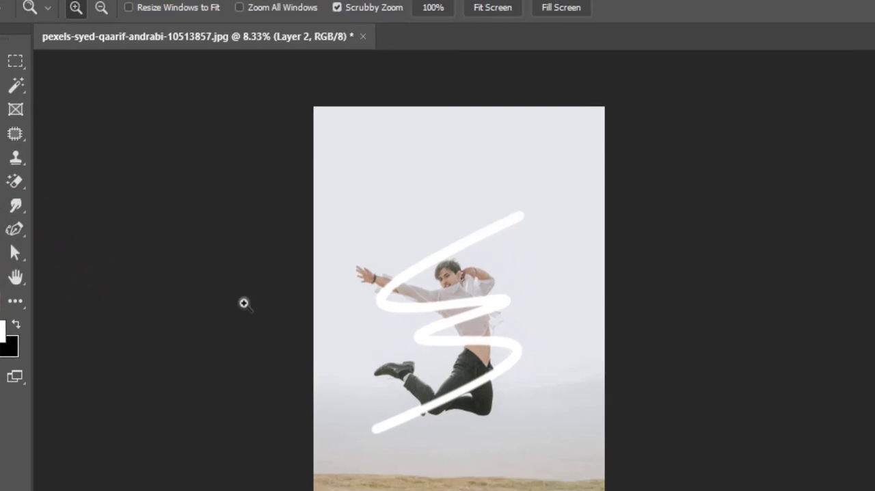
click(500, 332)
click(501, 332)
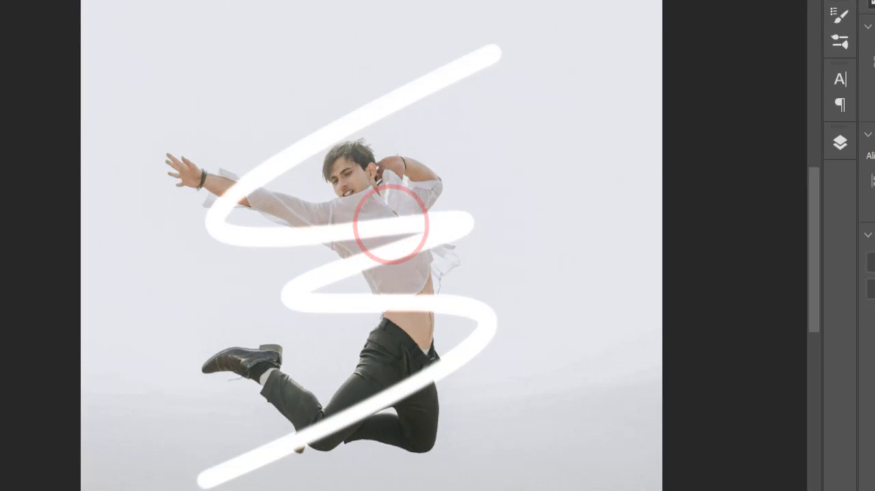
click(0, 154)
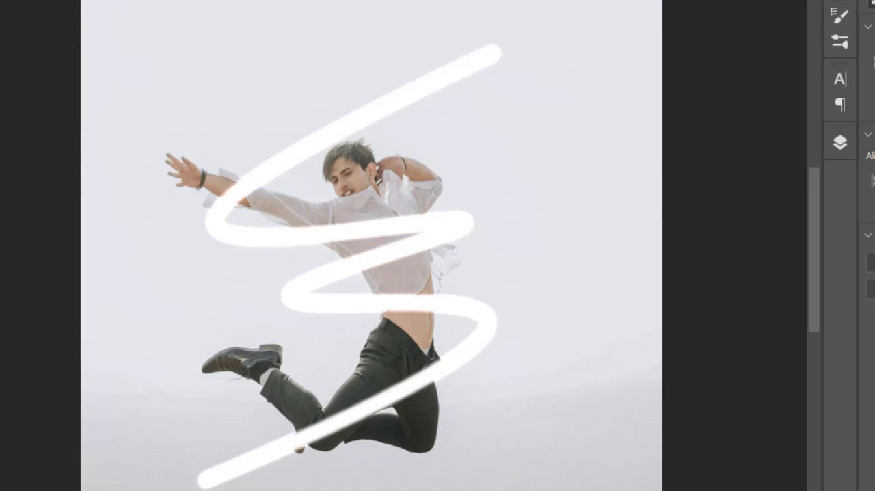
click(547, 49)
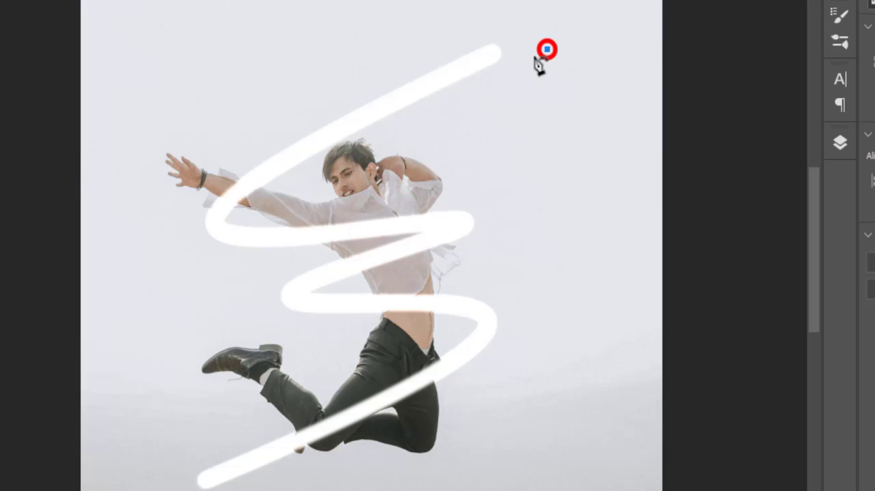
click(239, 214)
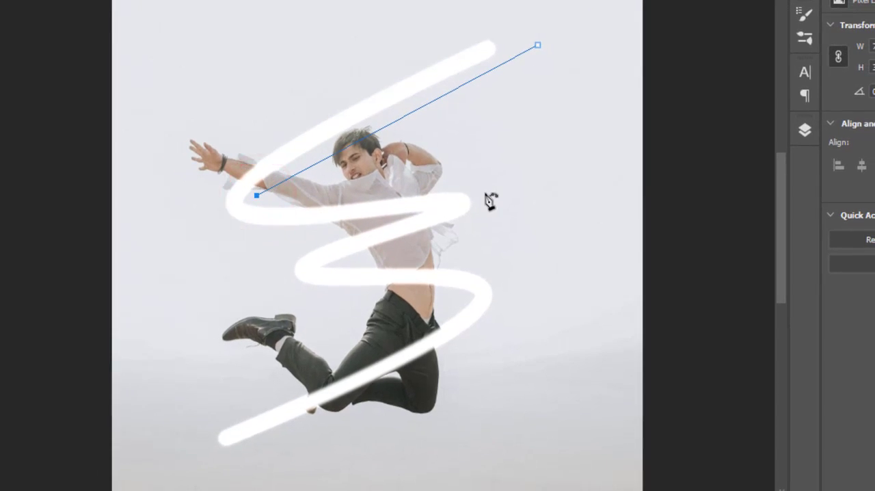
click(487, 212)
click(357, 258)
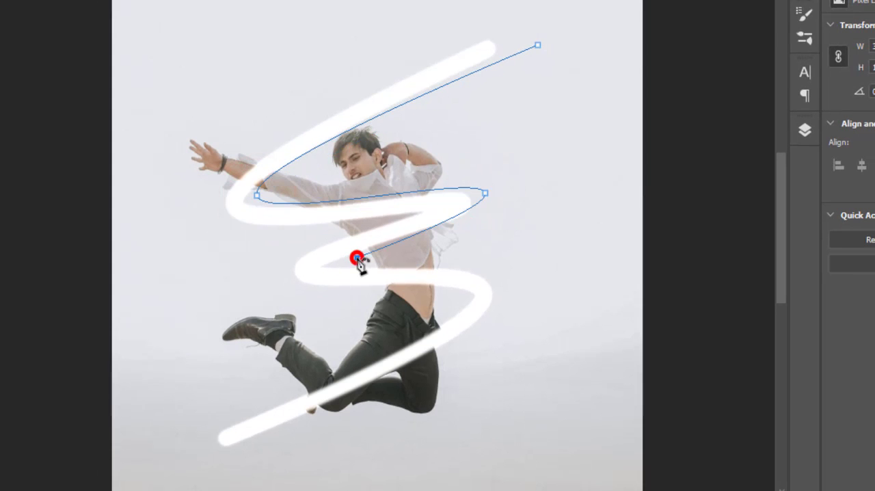
click(509, 289)
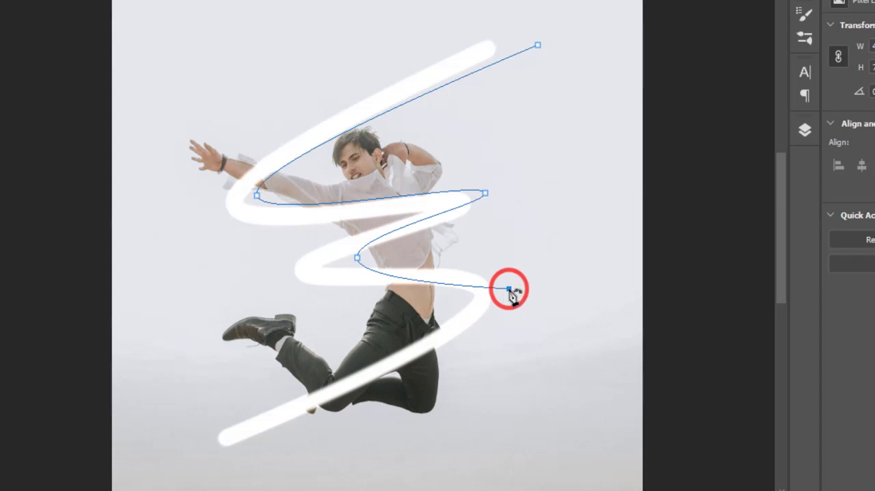
click(178, 469)
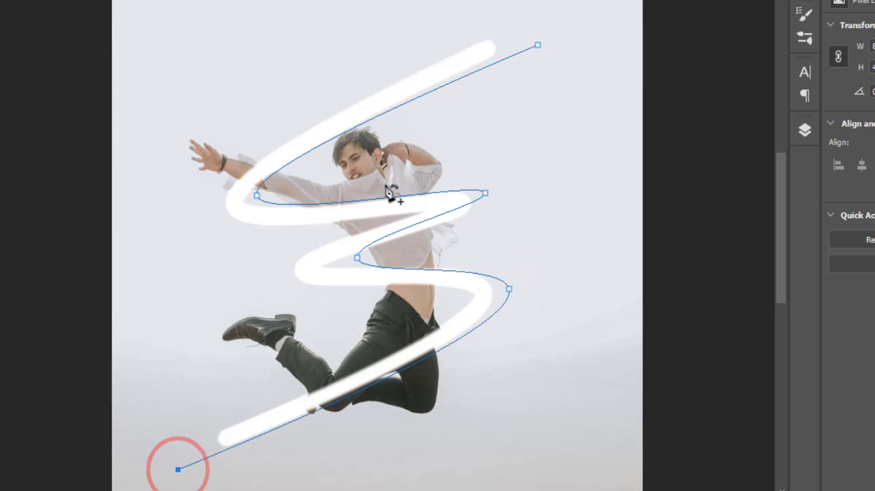
drag(430, 216, 449, 224)
drag(486, 194, 503, 198)
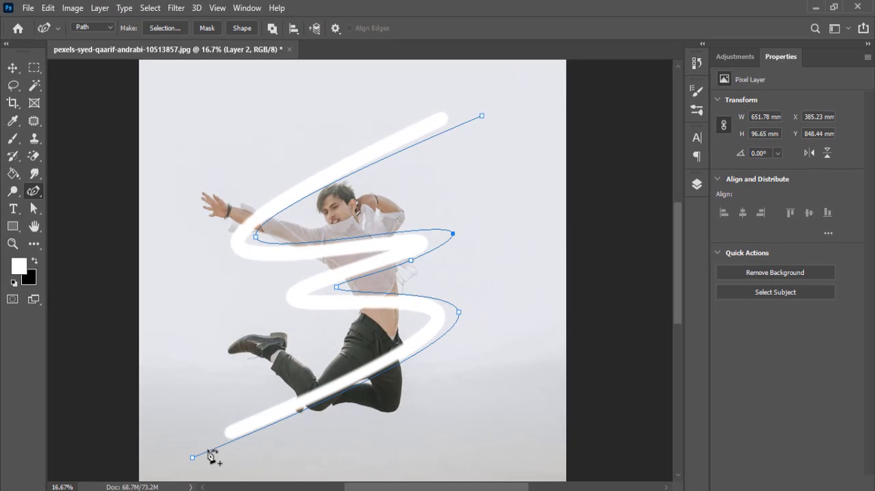
- Set the brush size to 18 px, stroke the new path on Layer 2, and dismiss the path
click(13, 138)
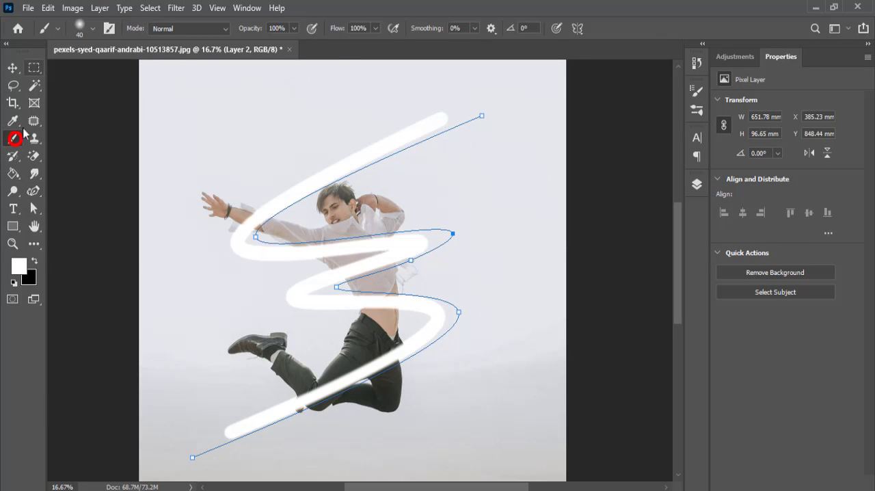
click(91, 28)
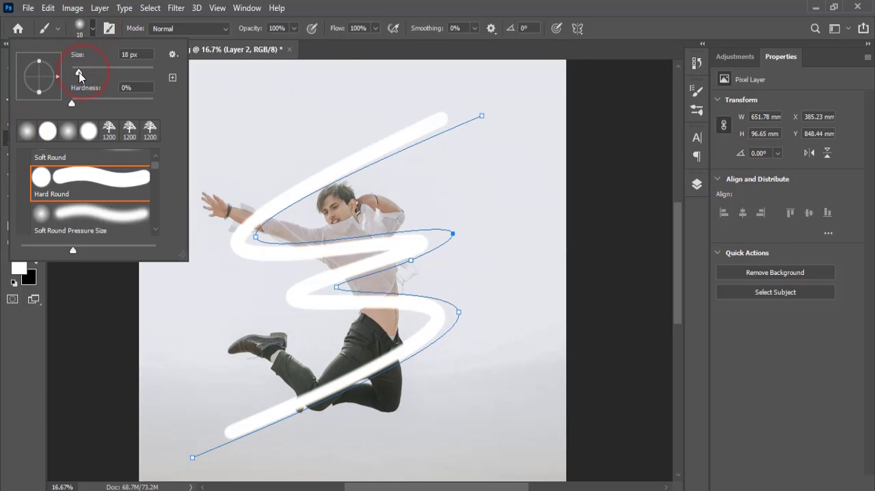
key(p)
right_click(320, 241)
click(349, 281)
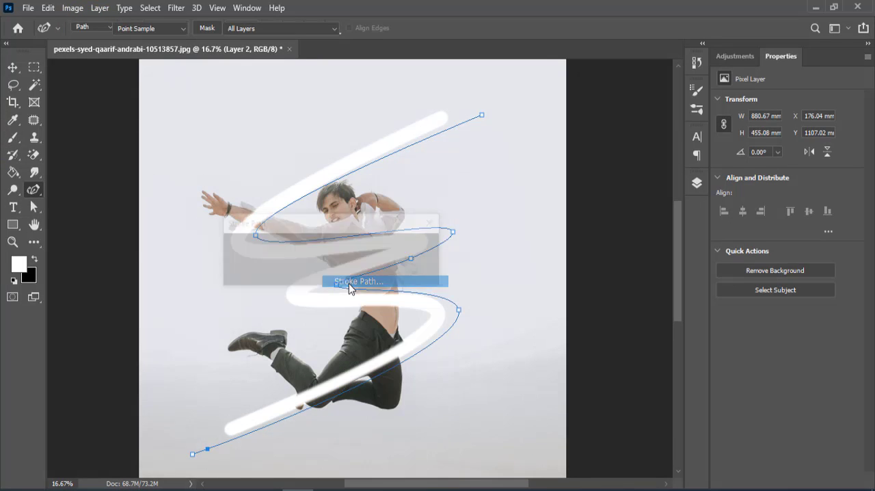
click(410, 247)
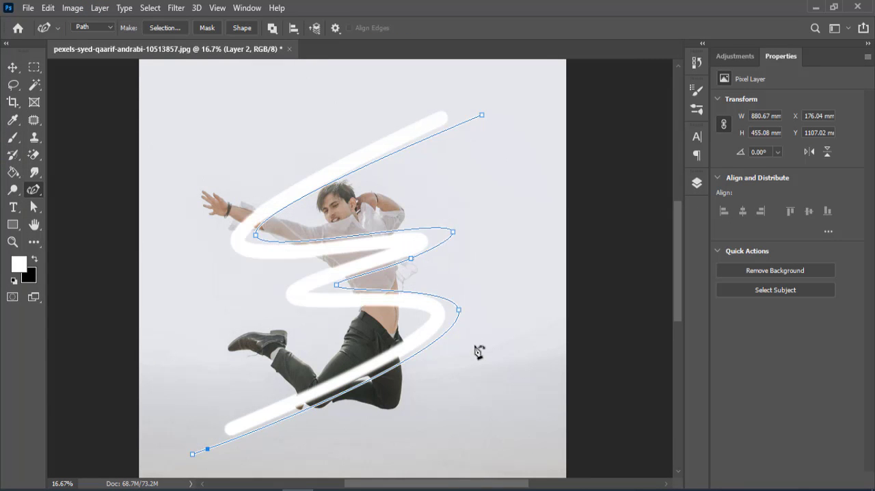
key(Return)
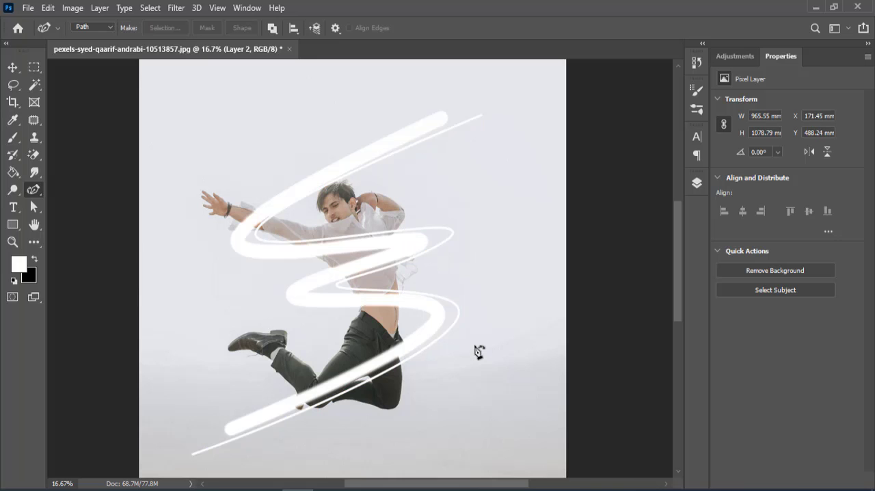
- Enable an Outer Glow layer style on Layer 2 and show its settings
click(697, 183)
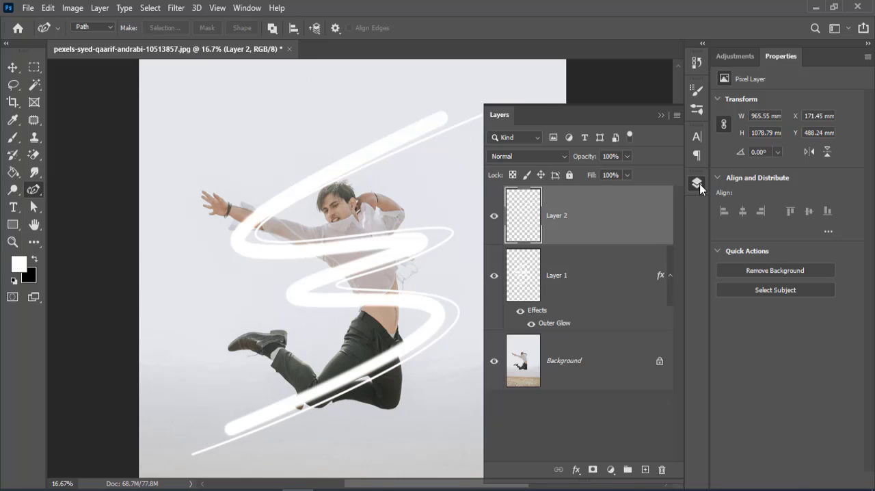
double_click(650, 213)
click(364, 354)
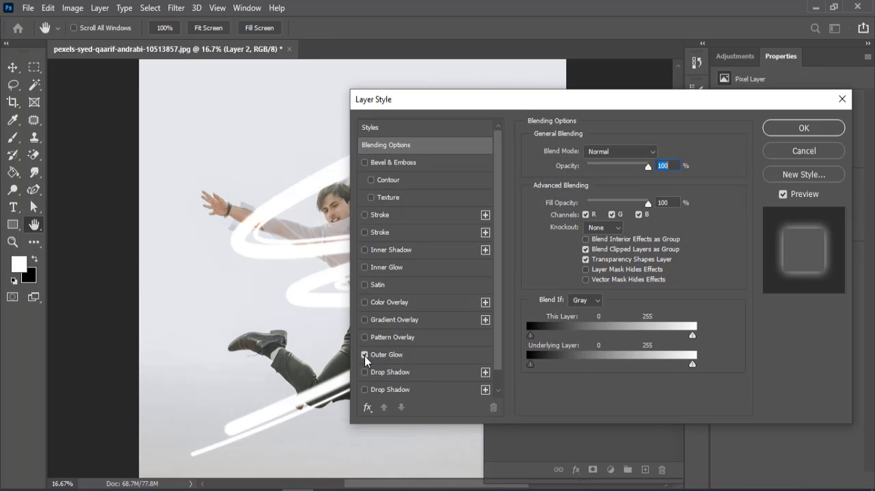
drag(561, 99, 685, 94)
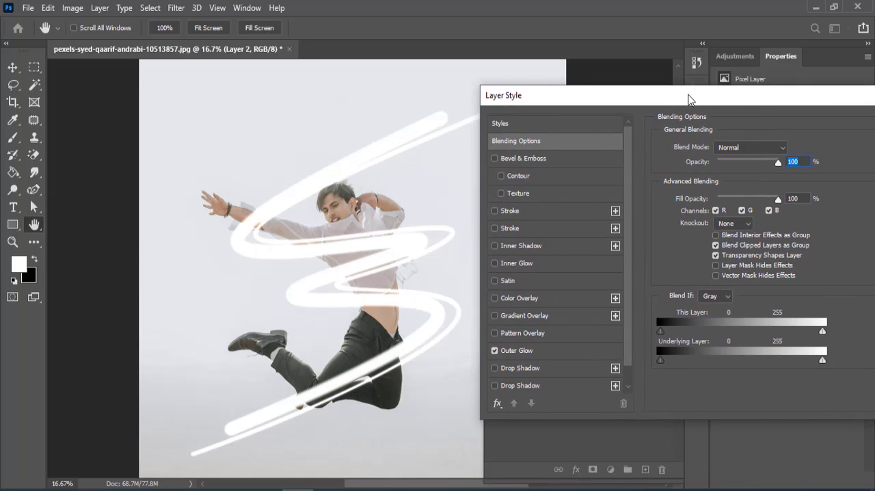
click(541, 351)
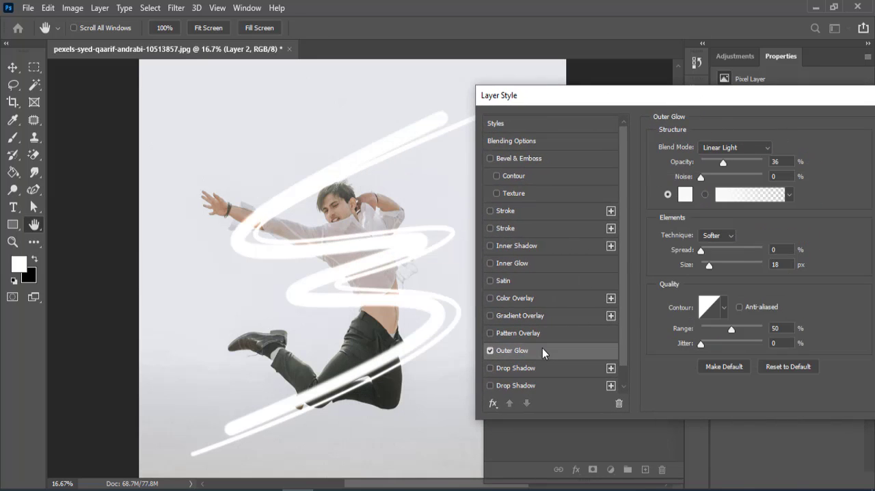
- Set Layer 2's outer glow to size 5 px and opacity 18%, and apply the layer style
drag(708, 268, 704, 267)
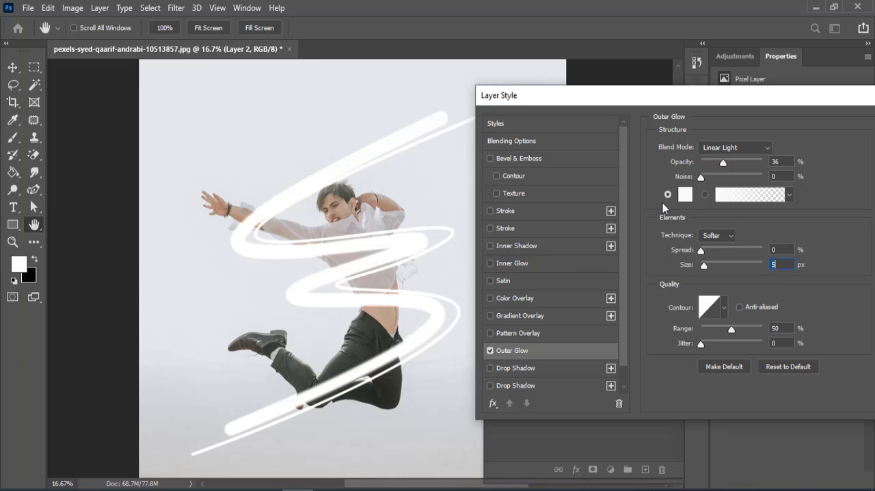
drag(718, 167, 705, 164)
drag(710, 102, 620, 117)
drag(616, 179, 622, 178)
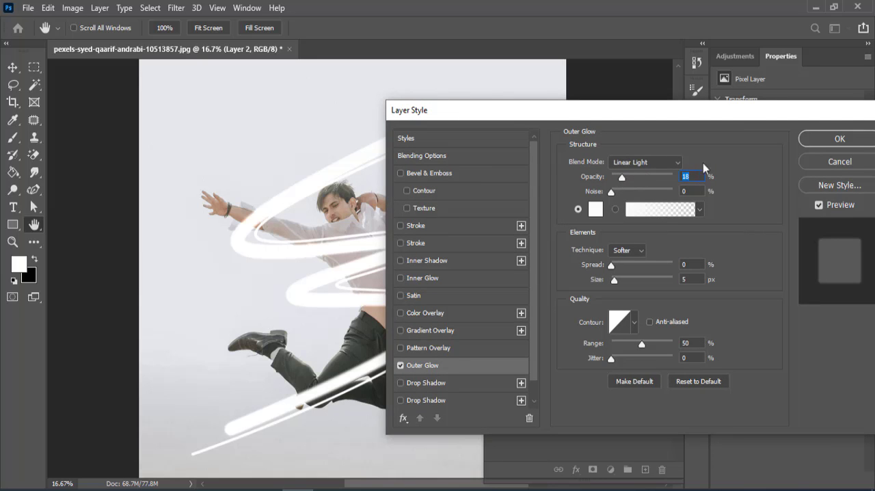
click(822, 139)
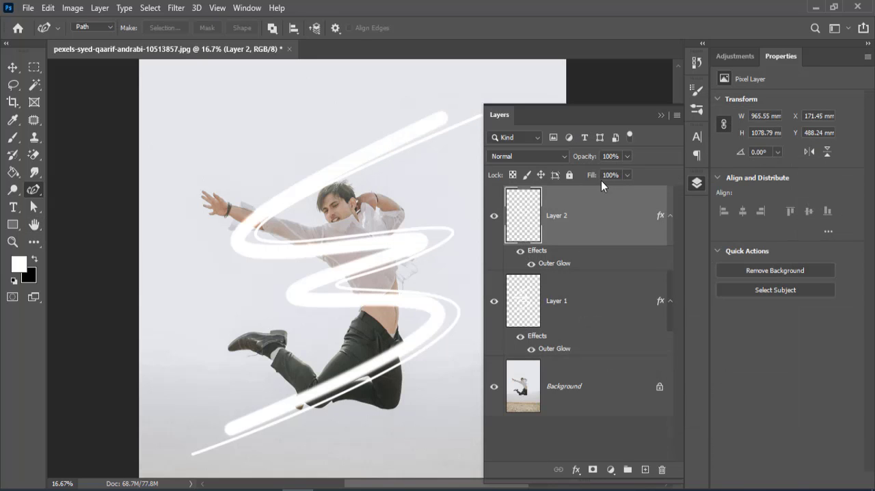
click(660, 115)
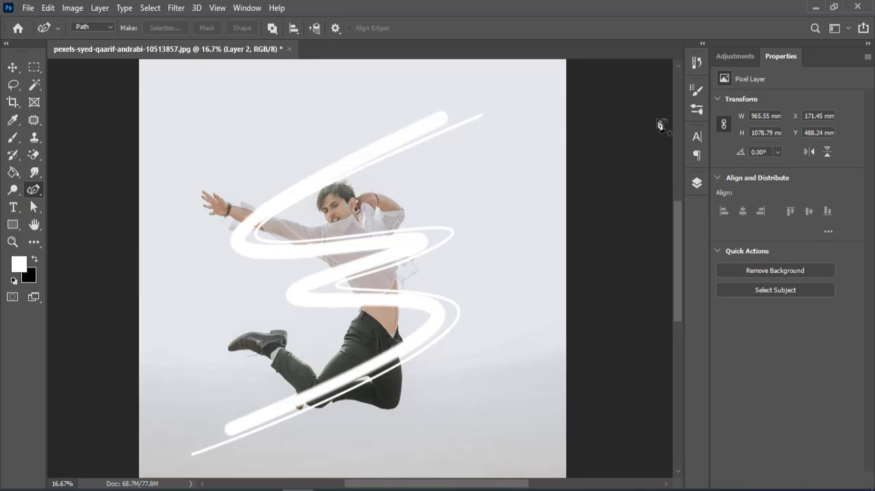
- Select the man as the subject of the Background layer and add an inverted mask from that selection to Layer 1
scroll(658, 123, down, 1)
click(691, 186)
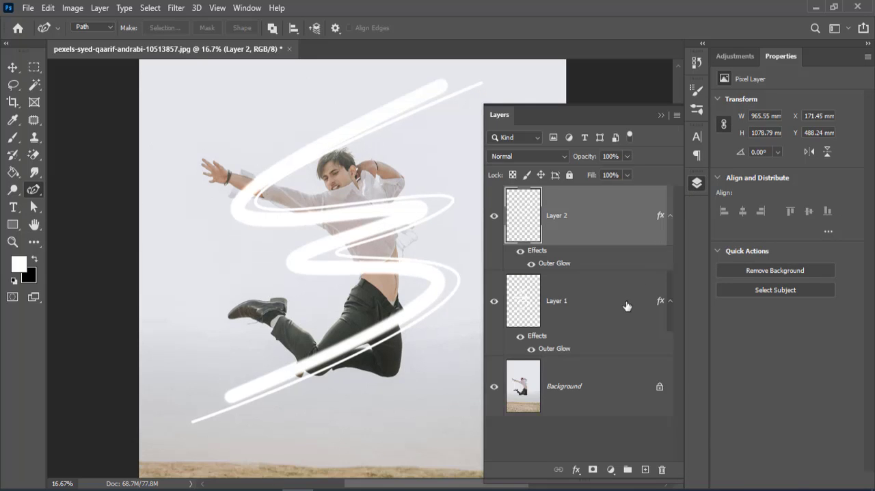
click(619, 314)
click(532, 396)
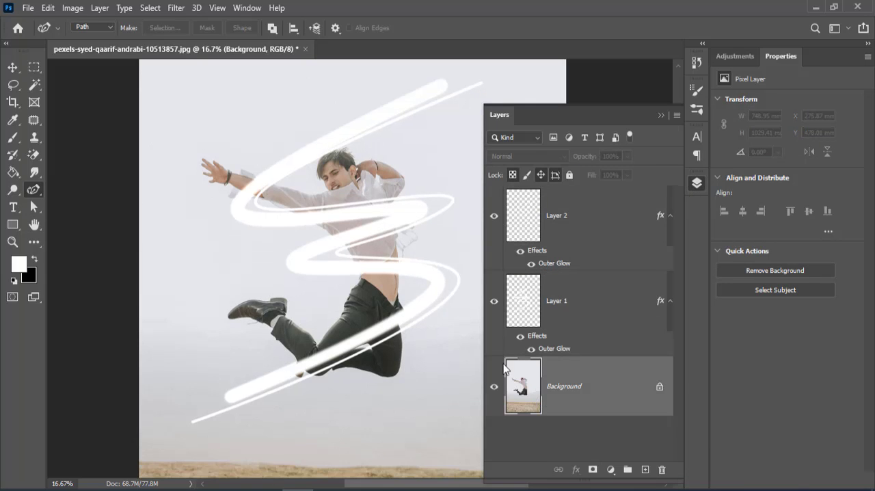
click(148, 9)
click(178, 166)
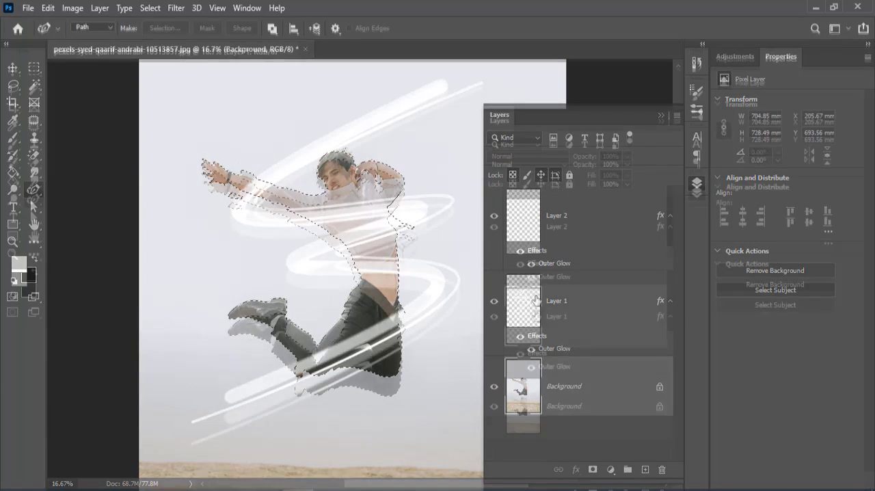
click(560, 299)
alt+click(592, 467)
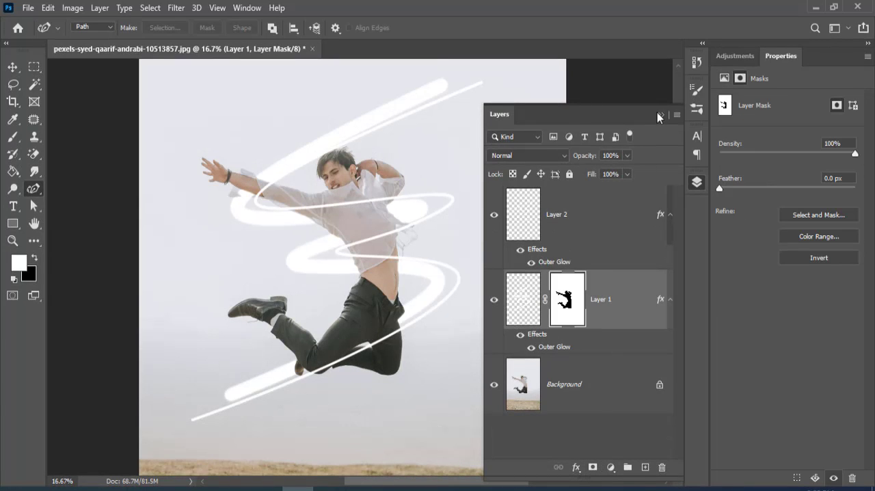
- Paint white on Layer 1's mask with a 165 px brush to bring the thick stroke back across the man's chest
click(660, 114)
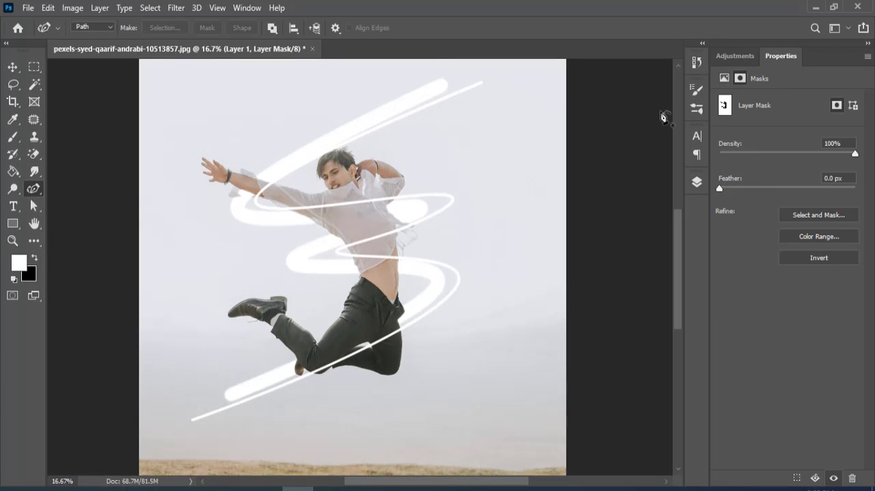
click(35, 258)
click(12, 136)
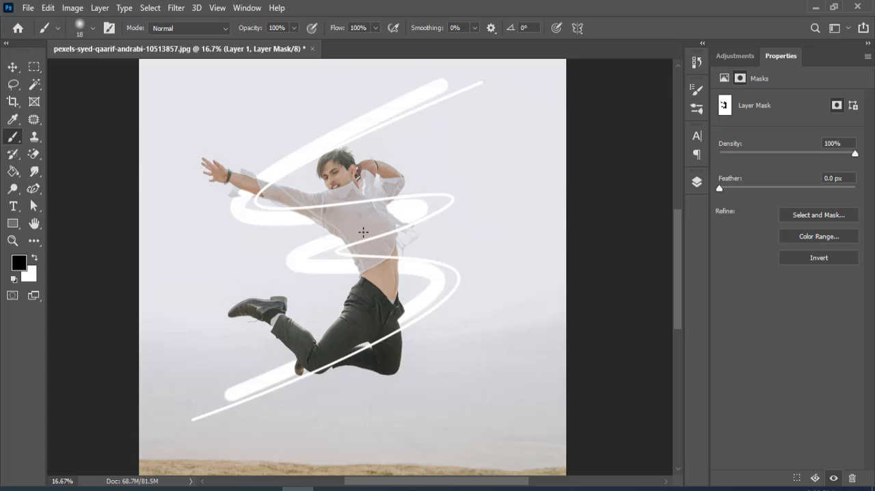
right_click(376, 195)
drag(443, 226, 493, 236)
key(Return)
key(x)
drag(305, 217, 386, 209)
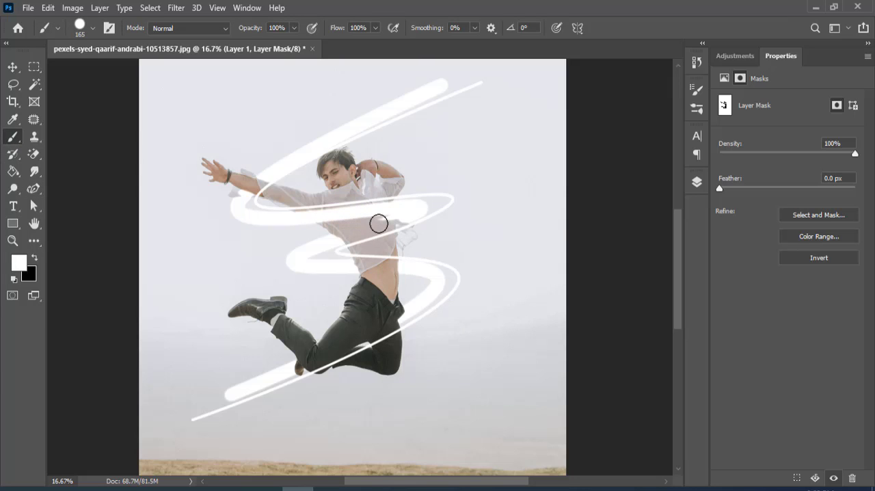
- Reduce the brush to 90 px and paint white on Layer 1's mask to restore the thick stroke across the man's waist
key(bracketleft)
key(bracketleft)
key(bracketleft)
key(x)
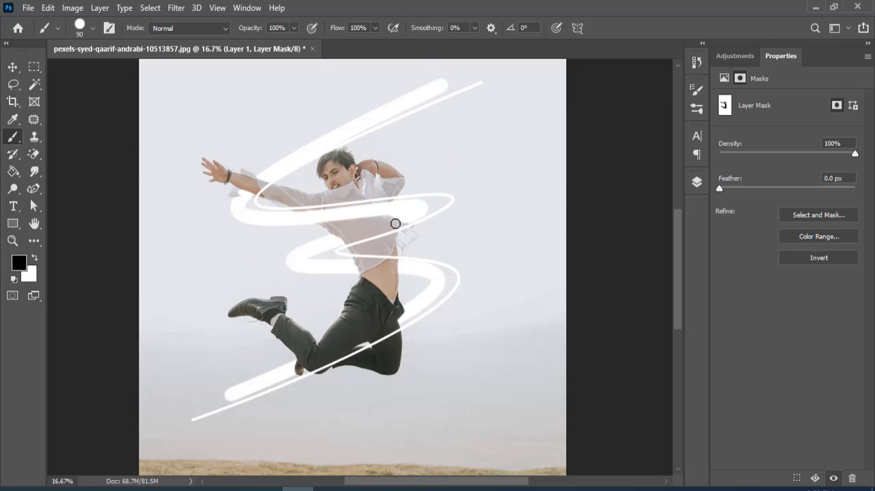
key(x)
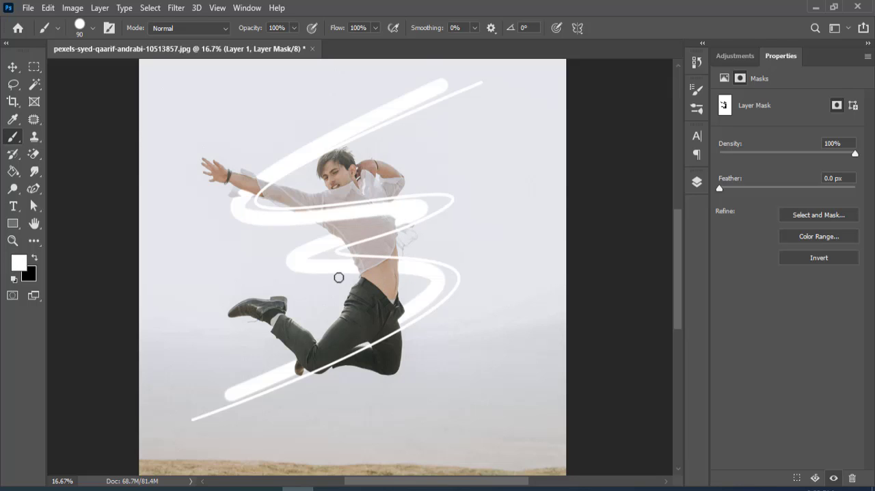
drag(350, 269, 413, 264)
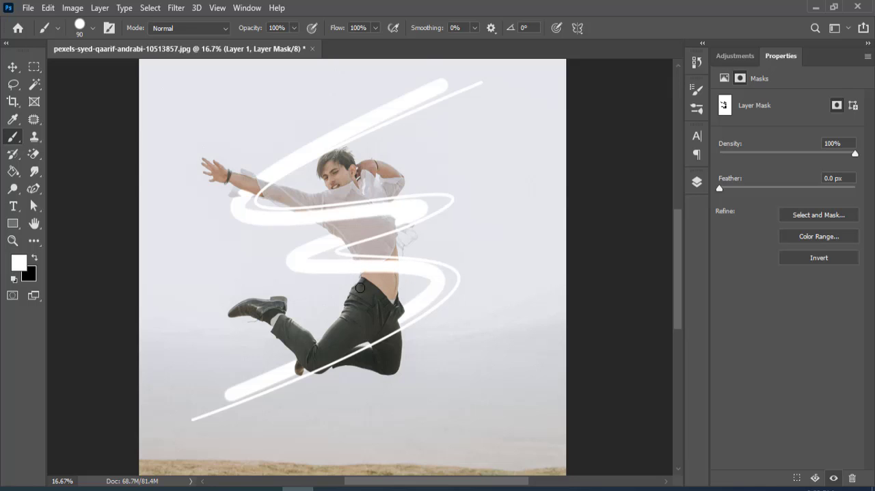
- Select the man again from the Background layer and add an inverted mask from that selection to Layer 2
click(697, 182)
click(601, 394)
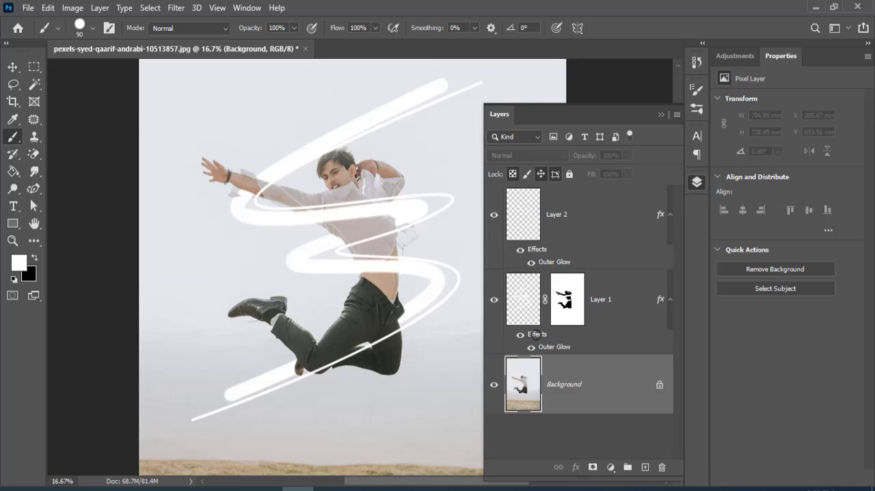
click(149, 8)
click(161, 164)
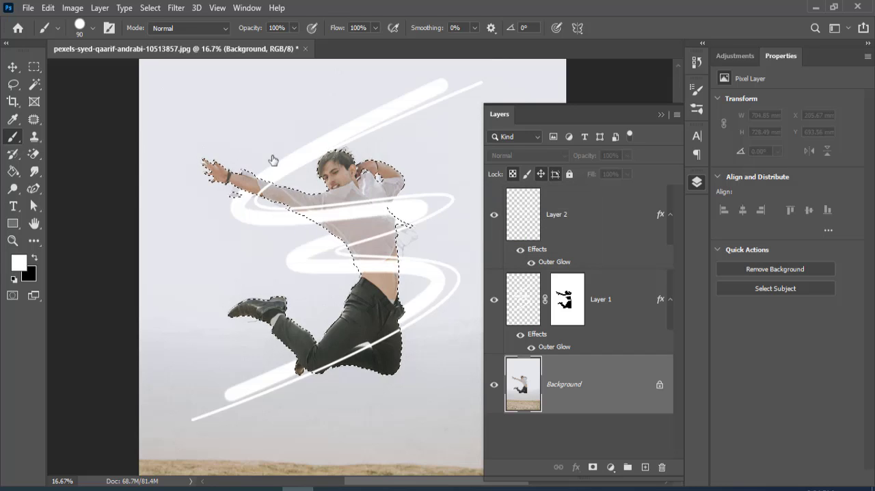
click(533, 220)
alt+click(592, 467)
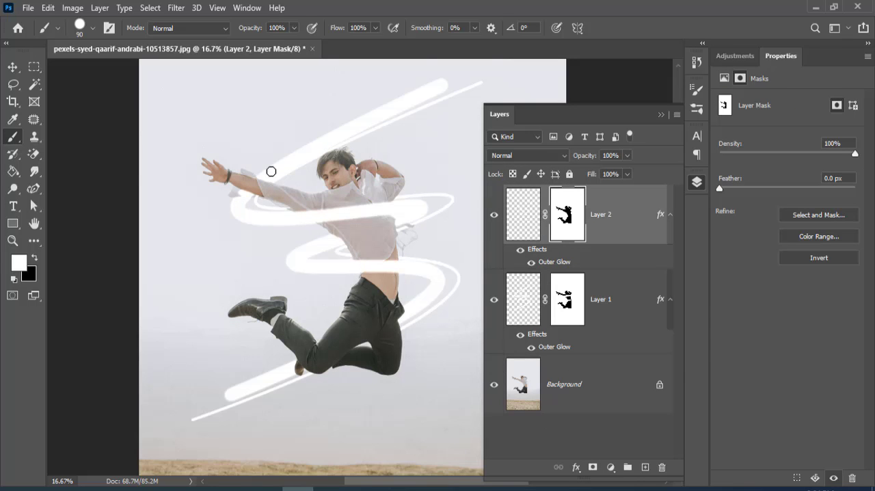
- Paint white on Layer 2's mask to bring the thin stroke back across the man's waist and legs
mouse_move(391, 234)
mouse_down()
mouse_move(314, 262)
mouse_move(401, 228)
mouse_move(415, 238)
mouse_move(413, 256)
mouse_up()
mouse_move(443, 283)
mouse_down()
mouse_move(398, 330)
mouse_move(310, 380)
mouse_up()
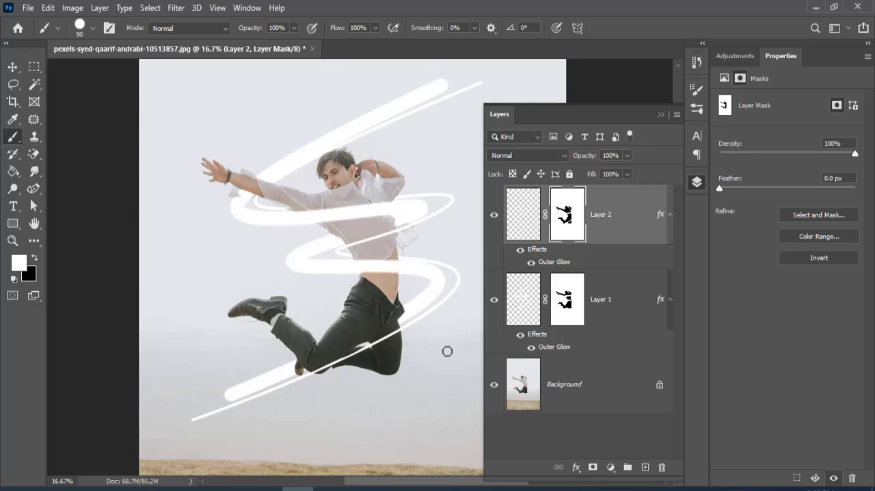
- Add a Color Lookup adjustment directly above the Background layer using the Crisp_Warm.look 3D LUT
click(589, 391)
click(610, 466)
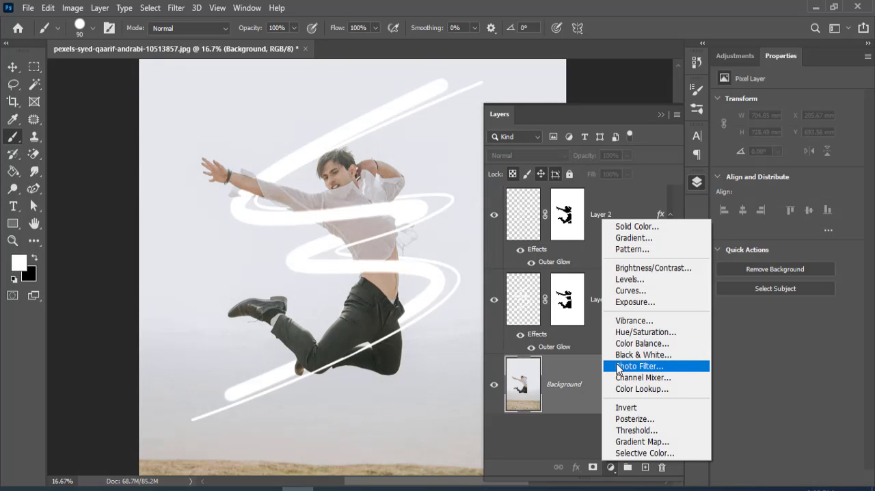
click(630, 389)
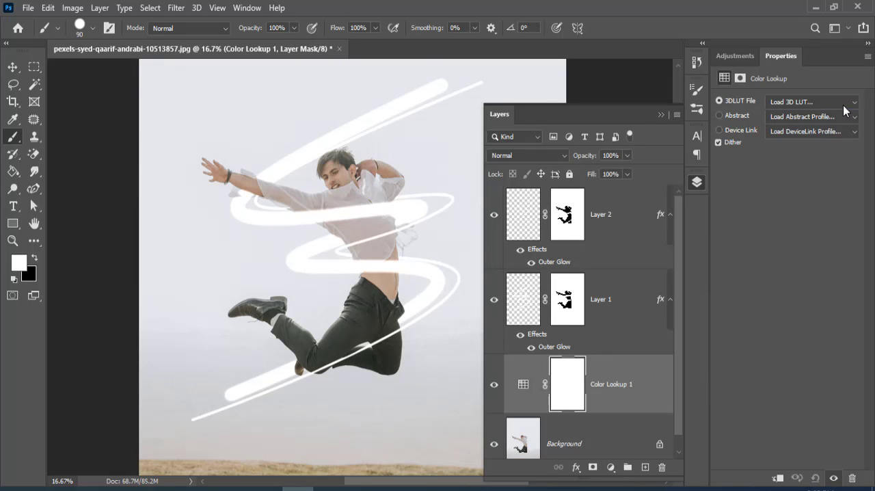
click(846, 102)
click(778, 200)
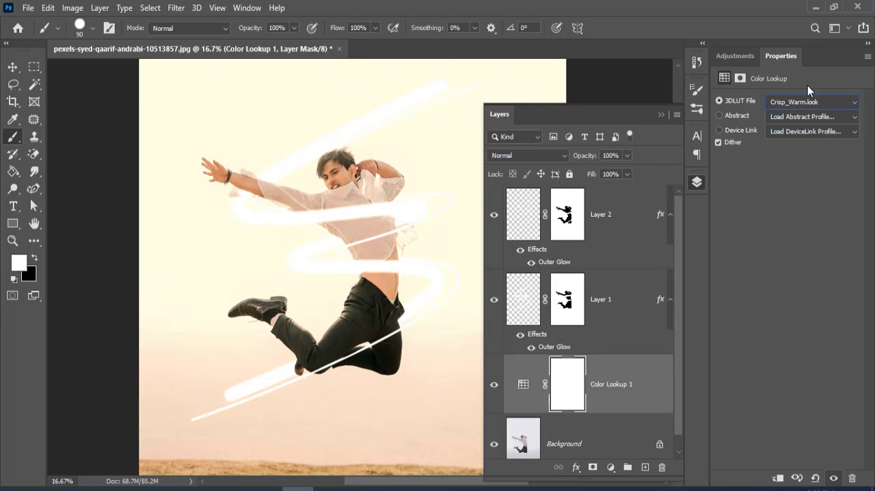
- Add a second Color Lookup adjustment above the first one with the Moonlight.3DL 3D LUT
scroll(503, 342, down, 1)
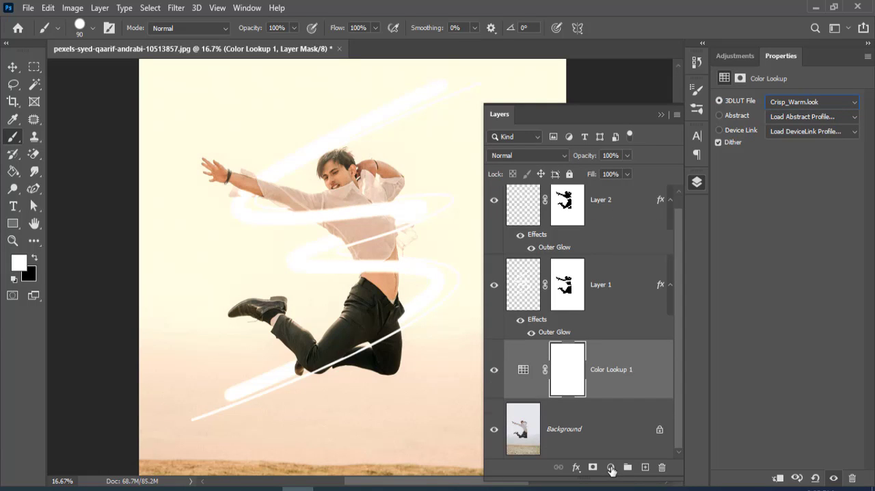
click(611, 467)
click(627, 392)
click(824, 102)
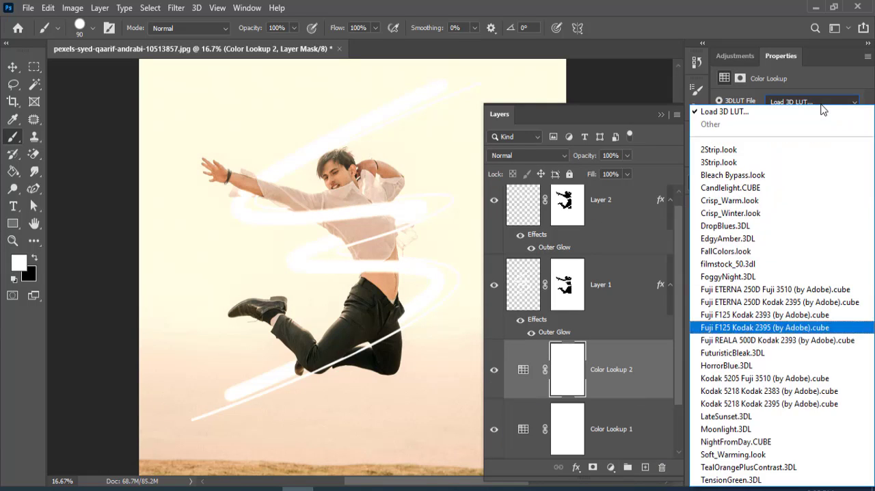
click(742, 430)
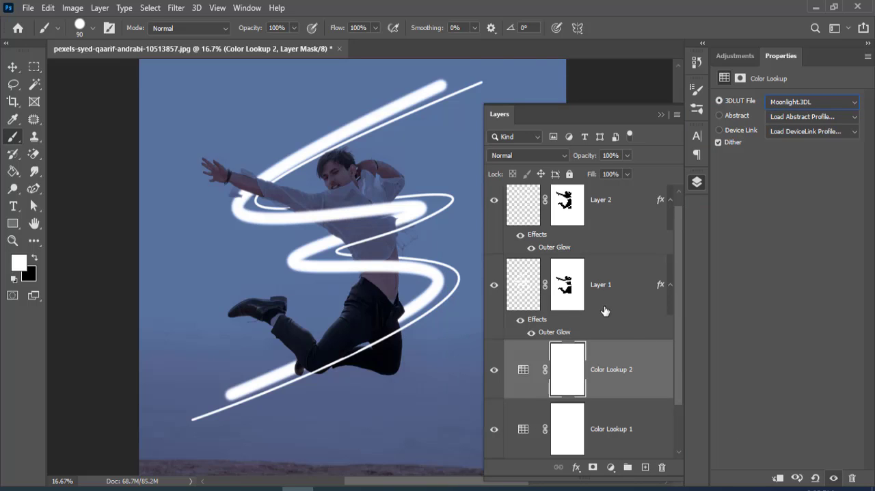
- Lower the opacity of the thin stroke on Layer 2 to 34%
click(540, 224)
click(625, 174)
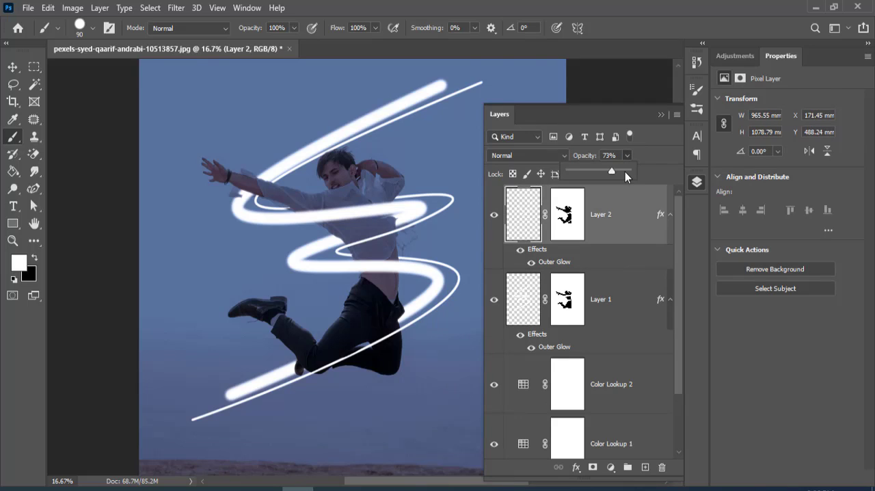
drag(625, 171, 588, 172)
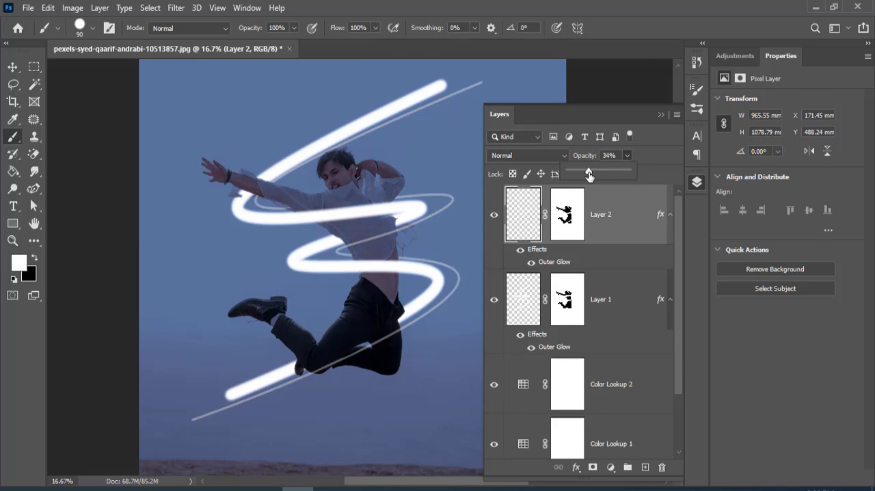
click(660, 114)
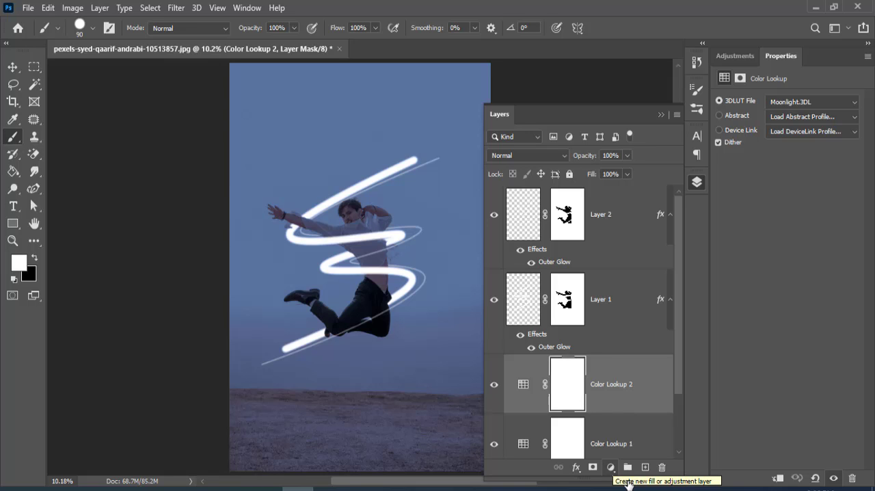
- Create a new layer above Color Lookup 2 and dab one white glow over the man's body with a 3600 px Soft Round Pressure Size brush
click(645, 467)
click(660, 114)
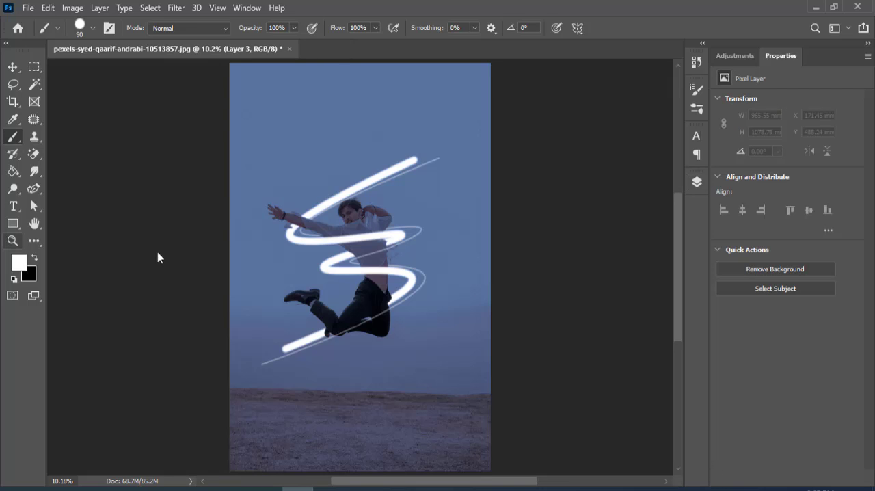
key(])
key(])
key(])
key(])
key(])
key(])
key(])
key(])
key(])
key(])
key(])
key(])
key(])
key(])
key(])
key(])
key(])
key(])
key(])
key(])
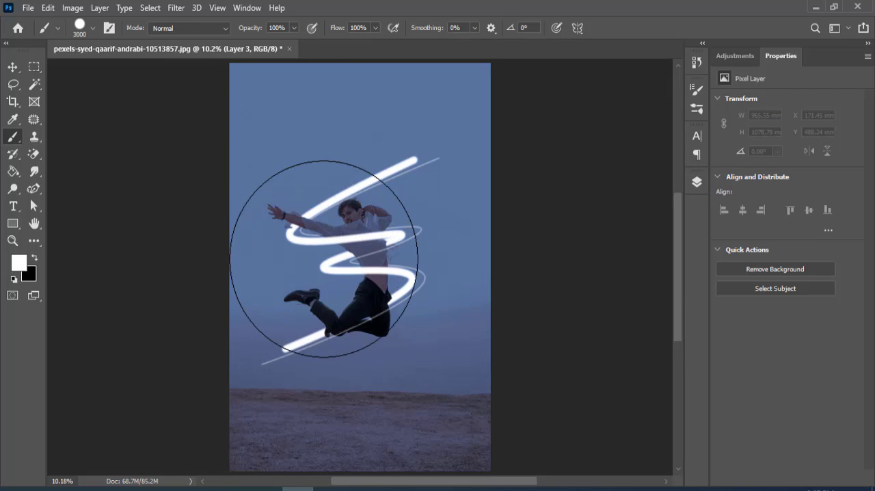
click(96, 29)
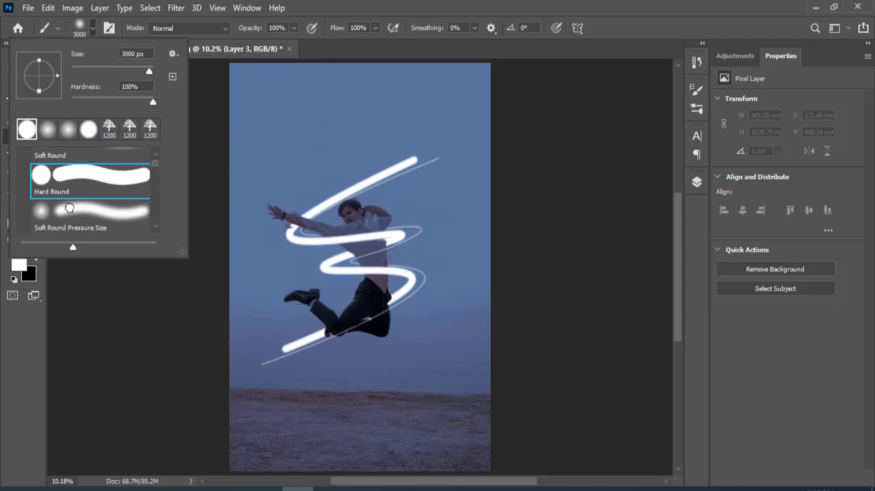
click(75, 209)
key(Return)
key(])
key(])
key(])
key(])
key(])
key(])
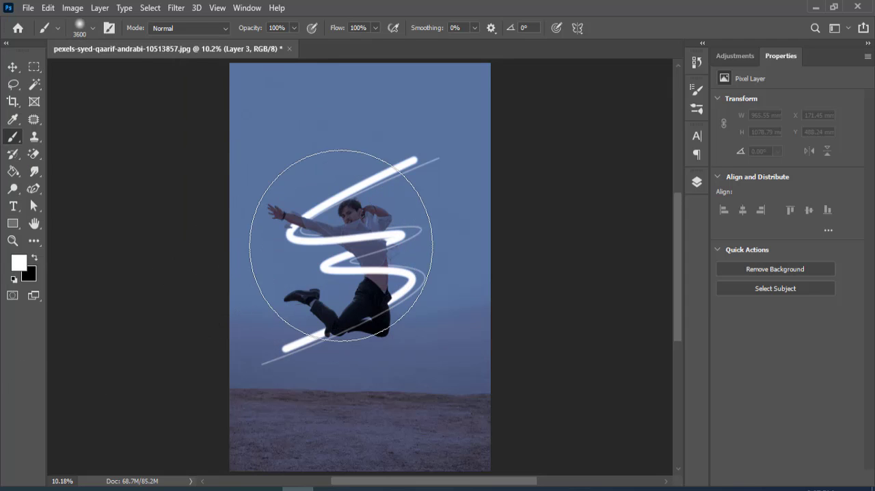
click(358, 264)
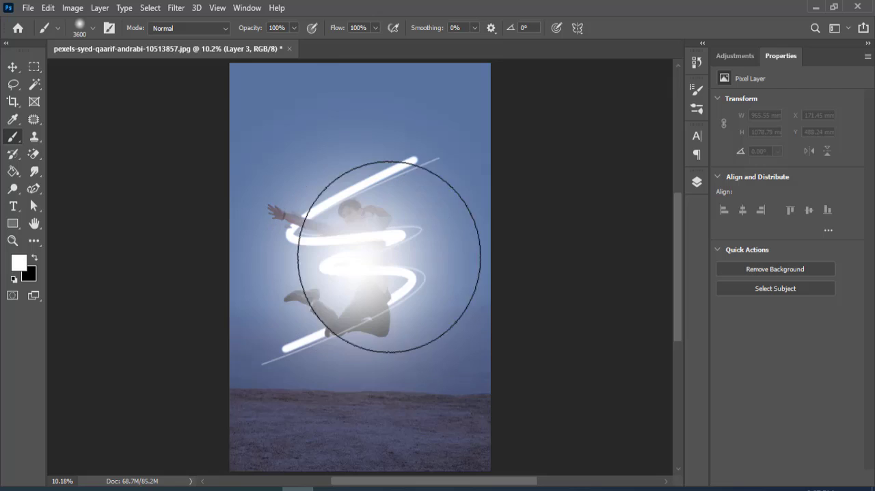
- Set the blend mode of the white glow on Layer 3 to Overlay
click(696, 182)
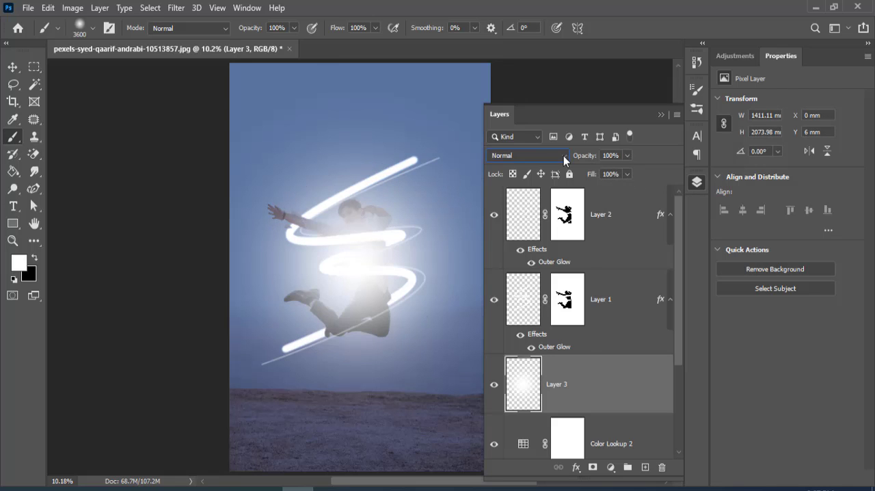
click(563, 155)
click(506, 312)
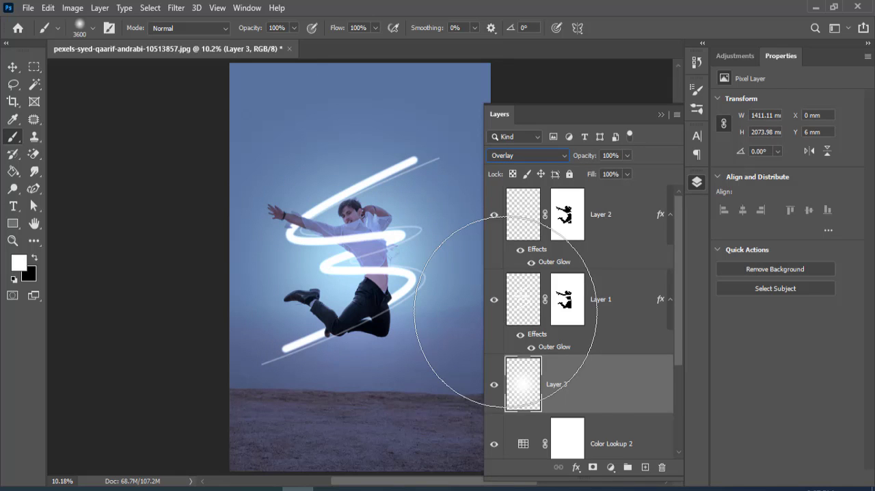
- Place the Downloads image dust_overlays_05_by_duzulek_ddqs5oi as an embedded object above Layer 2
click(621, 227)
click(28, 8)
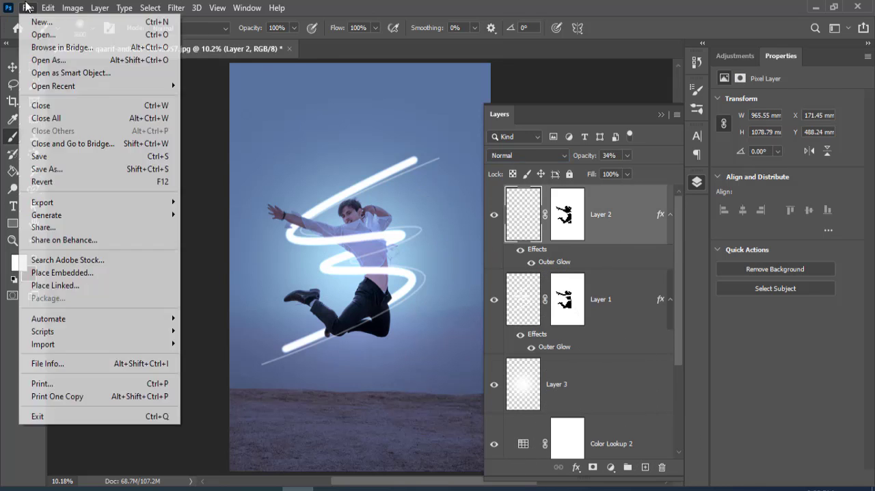
click(57, 273)
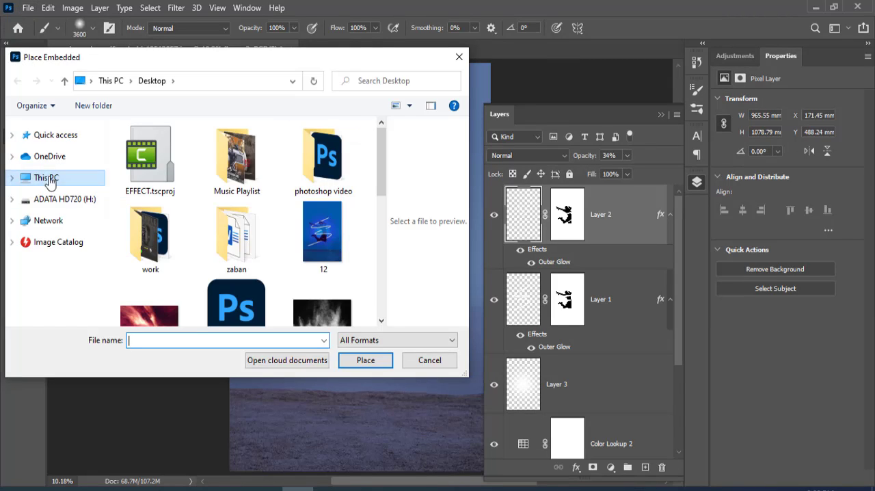
click(12, 135)
click(58, 167)
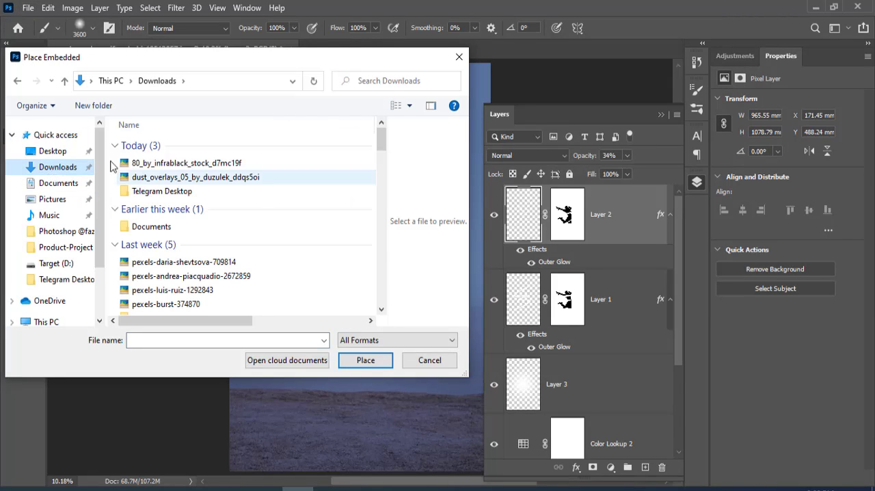
click(166, 162)
click(173, 177)
click(366, 360)
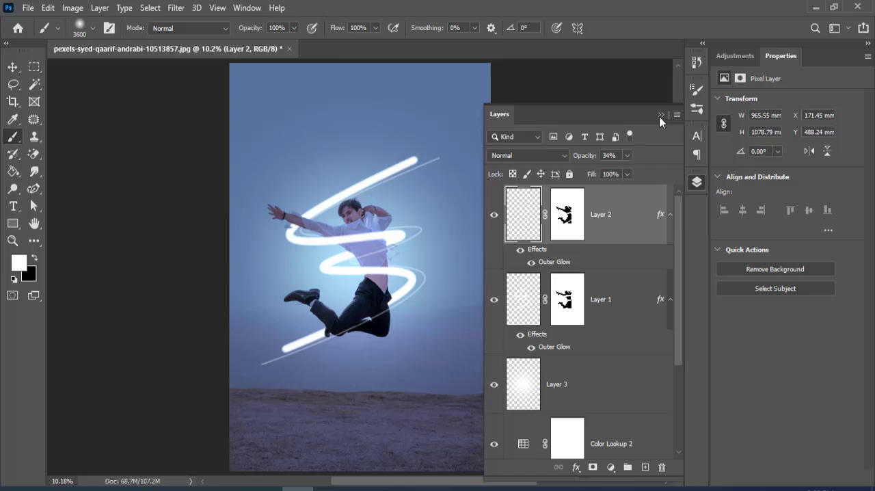
- Scale the placed dust overlay up until it covers the whole canvas
click(660, 114)
drag(313, 298, 212, 457)
click(613, 29)
- Set the dust overlay's blend mode to Linear Dodge (Add) and its opacity to 36%
click(697, 183)
click(567, 156)
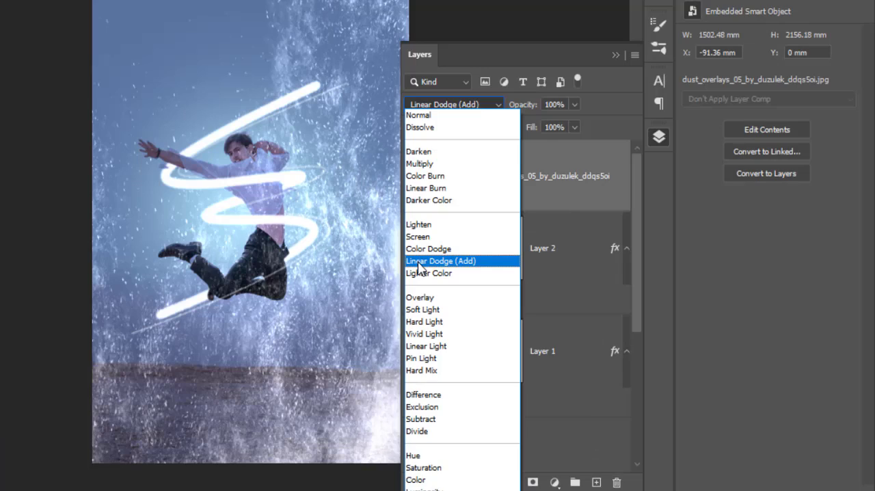
click(419, 267)
click(572, 105)
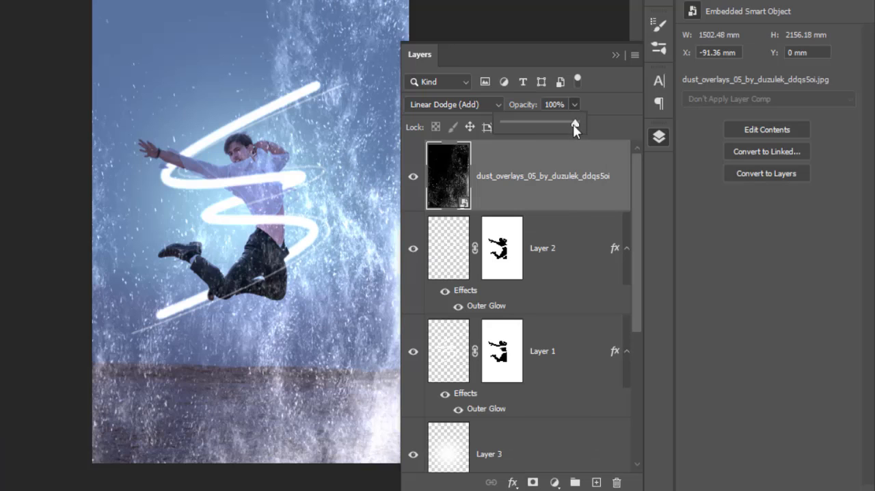
drag(573, 123, 524, 128)
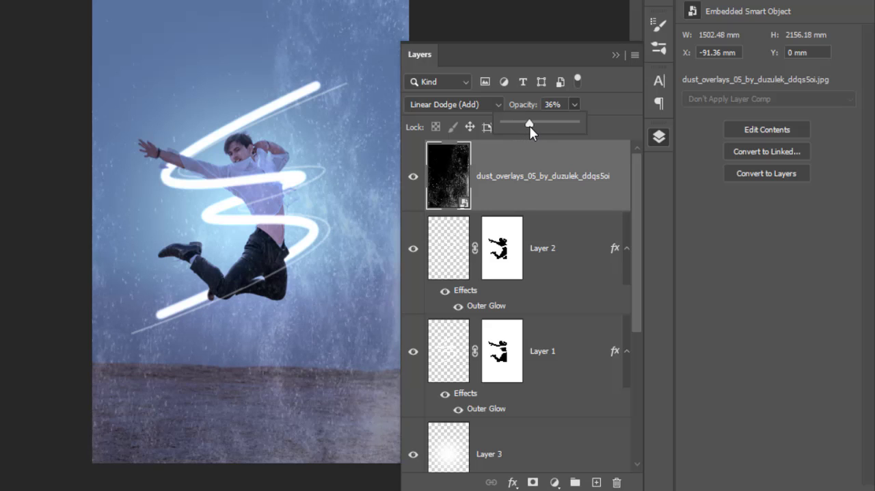
click(470, 198)
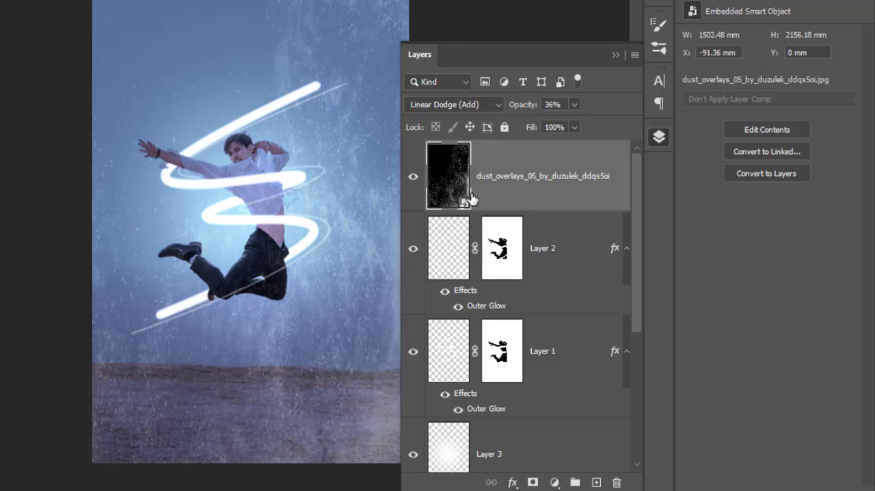
- Shift the dust overlay to the left and enlarge it to about 2232 × 3203 mm so it still covers the canvas
key(ctrl+t)
drag(367, 189, 277, 196)
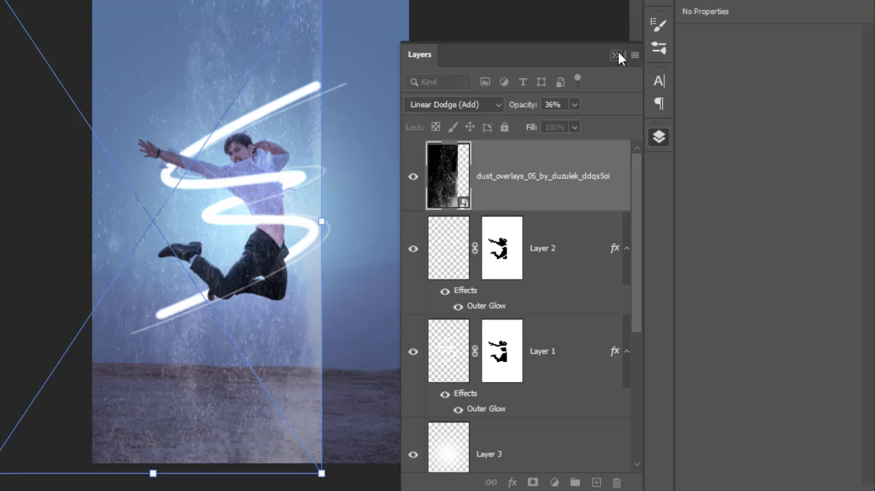
click(616, 55)
drag(321, 220, 414, 220)
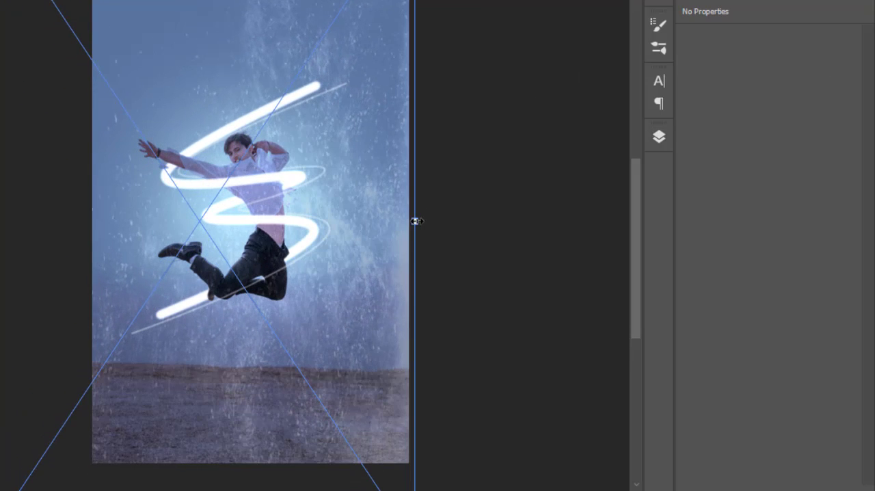
drag(0, 220, 0, 221)
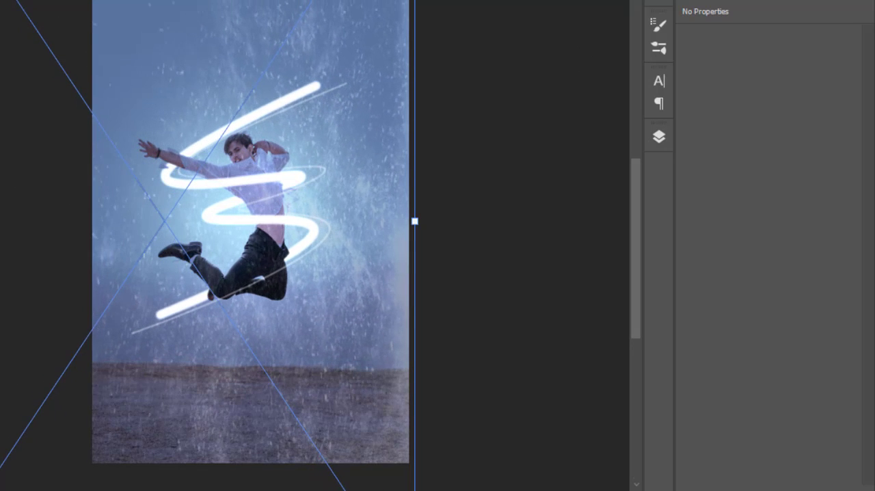
key(Return)
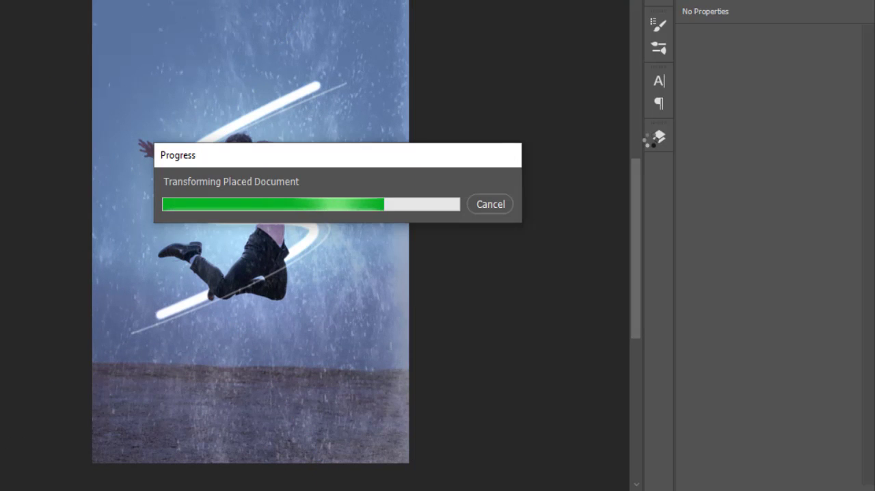
- Lower the dust overlay's fill to 25%
click(649, 140)
click(574, 127)
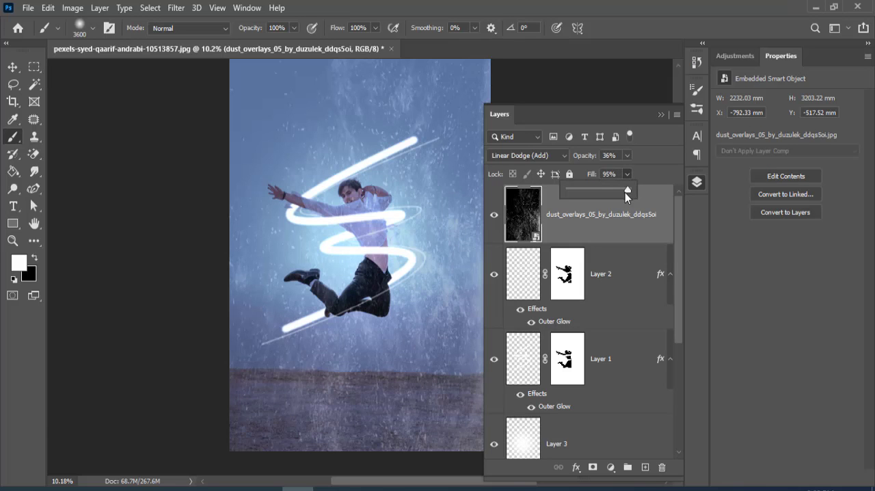
drag(571, 150, 543, 154)
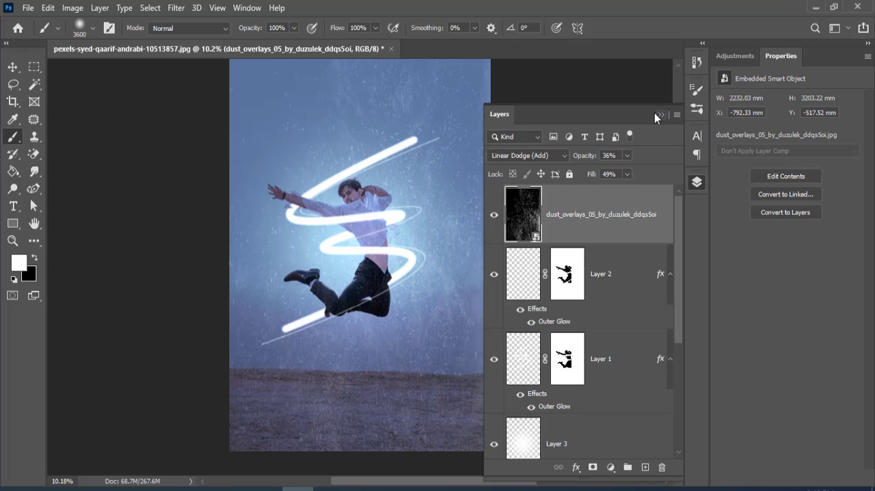
click(660, 114)
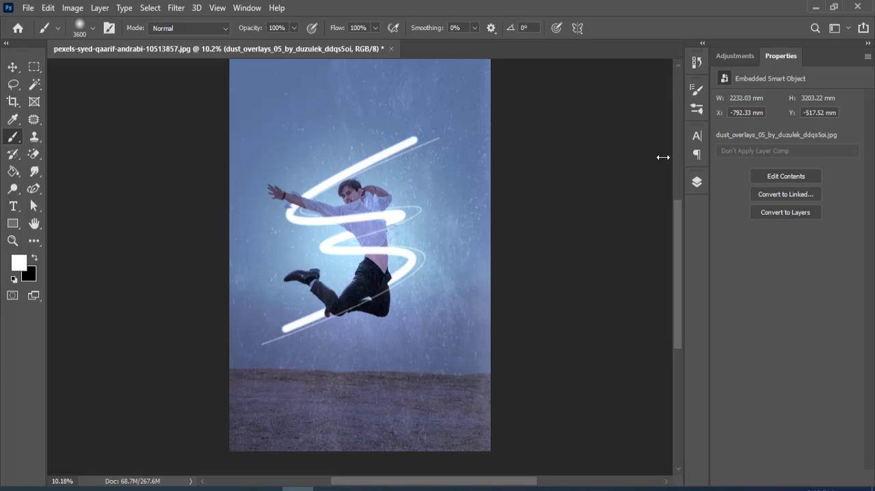
click(696, 181)
click(627, 174)
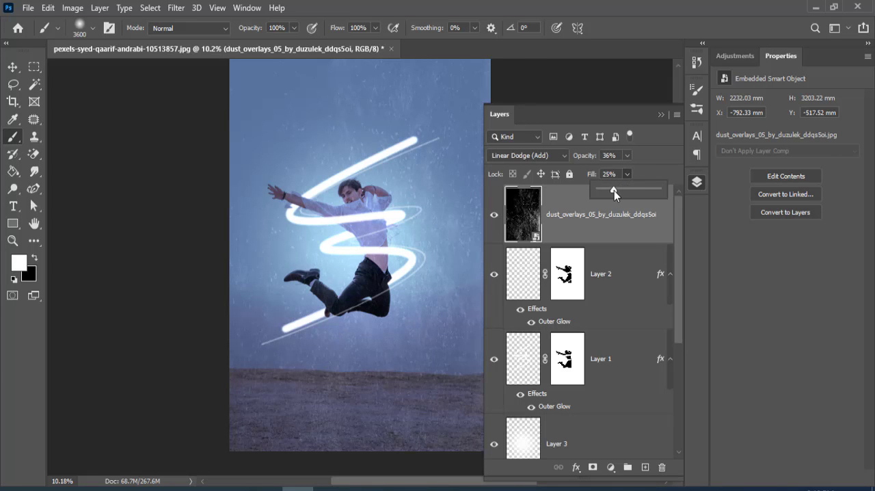
click(660, 114)
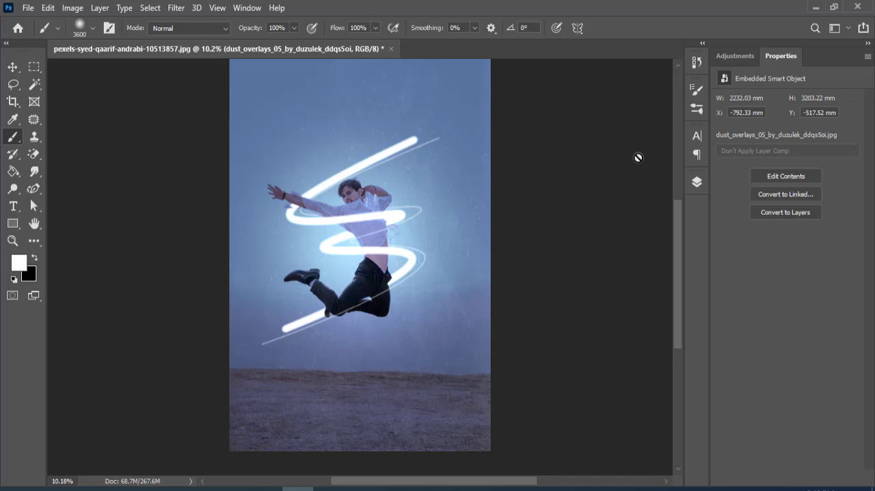